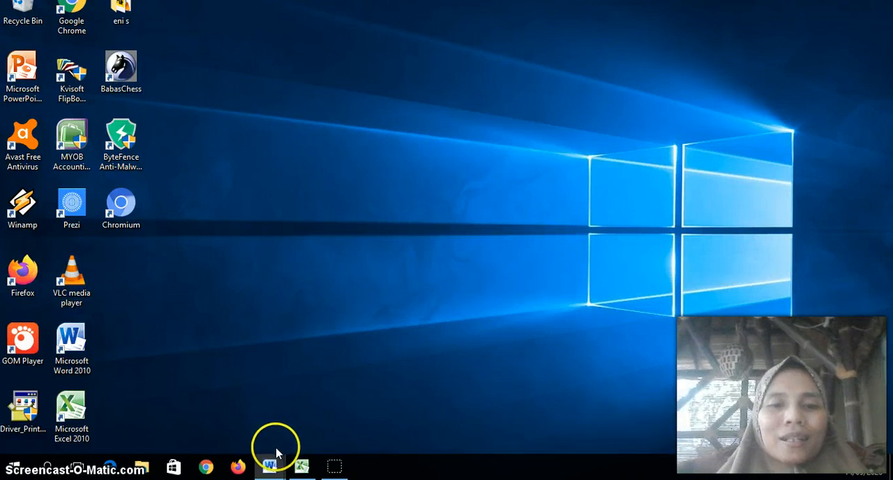
Switch to the Word document "TUGAS MANDIRI Pert 5" and find the workshop income table under practical question 1.
mouse_move(277, 470)
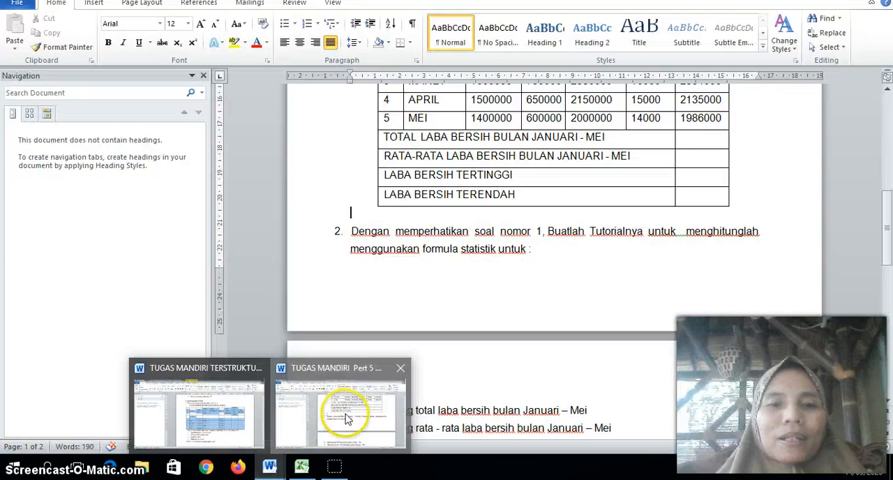
left_click(347, 417)
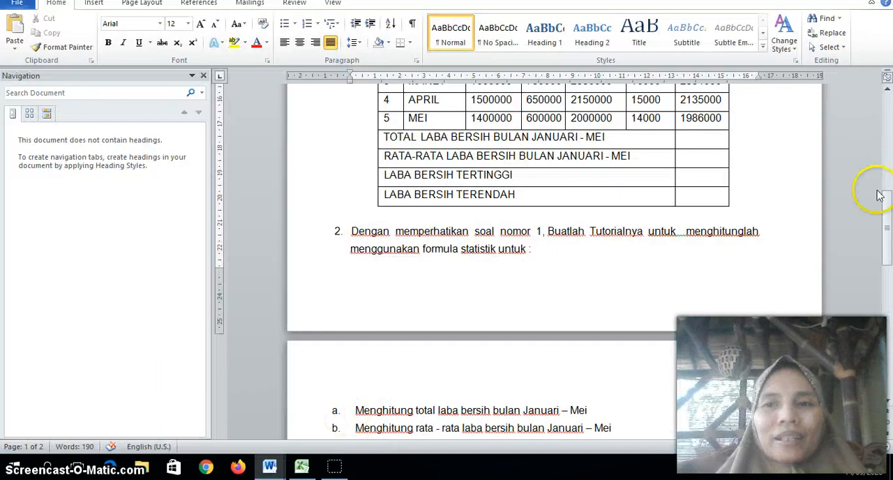
scroll(888, 87, "up", 15)
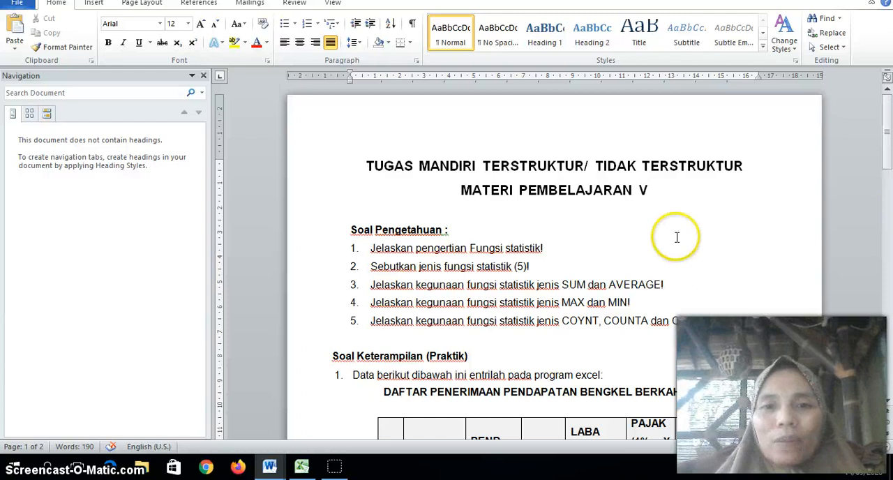
scroll(887, 396, "down", 2)
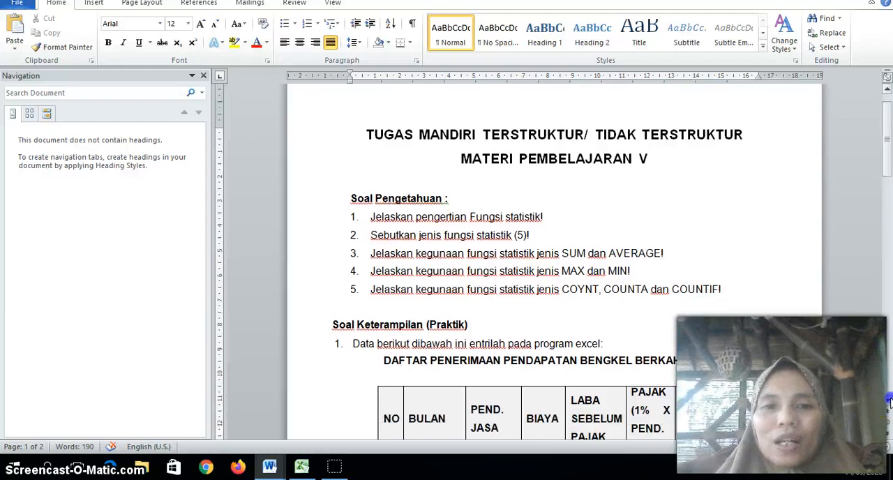
scroll(890, 403, "down", 4)
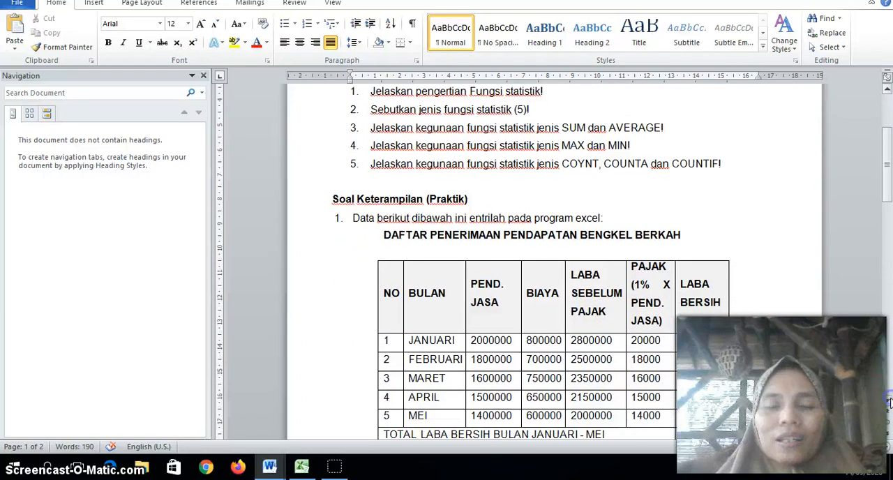
scroll(890, 403, "down", 1)
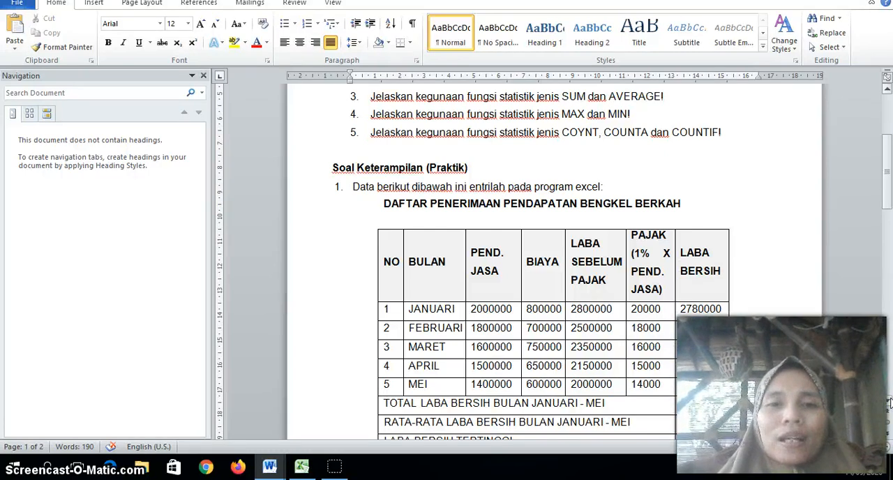
Copy the entire workshop income table, from the NO header row through the LABA BERSIH TERENDAH row.
left_click(393, 241)
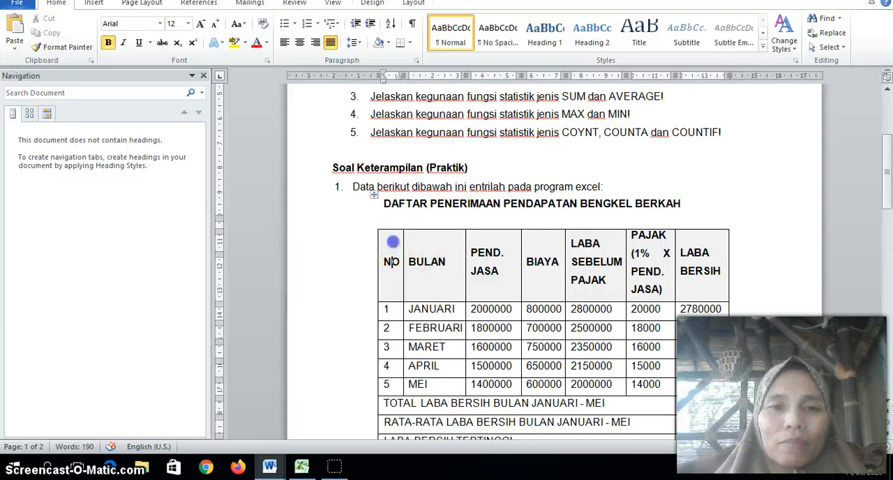
key("shift+Down")
key("shift+Down")
key("shift+Down")
key("shift+Down")
key("shift+Down")
key("shift+Down")
key("shift+Down")
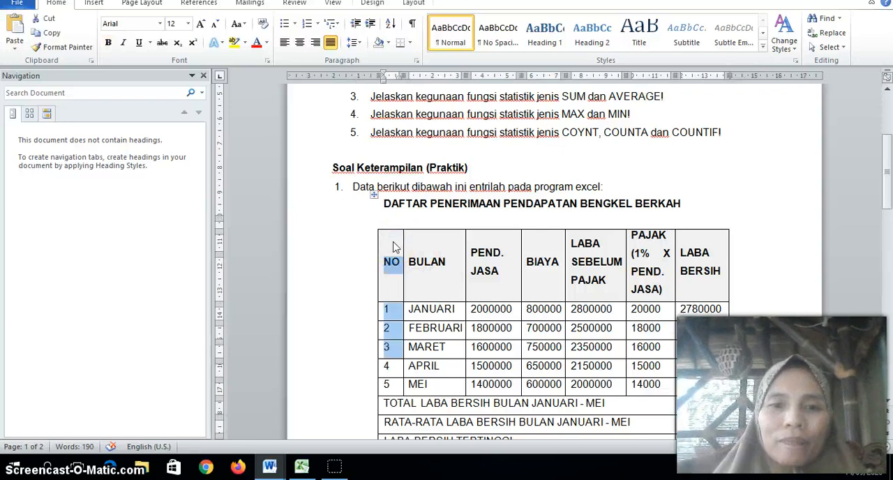
key("shift+Right")
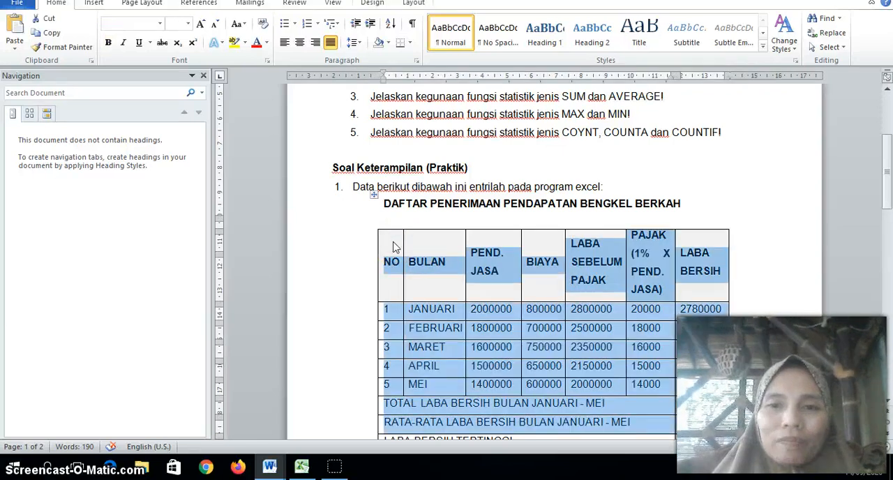
key("shift+Down")
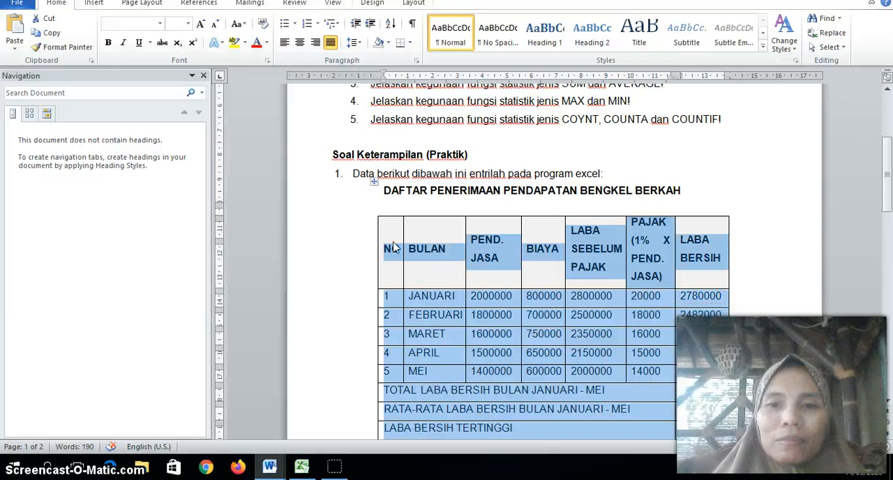
key("shift+Down")
key("shift+Down")
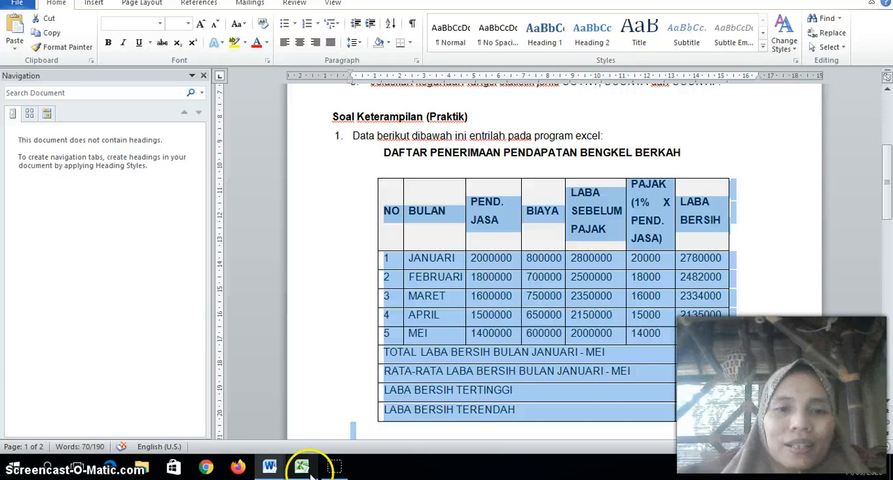
Switch to the Excel workbook and paste the copied table as unformatted text into Sheet2, starting at cell A4.
mouse_move(311, 471)
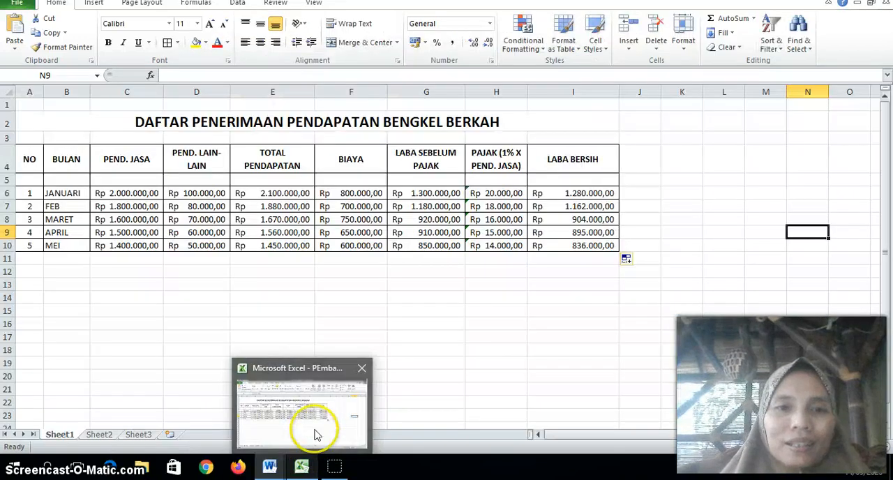
left_click(313, 430)
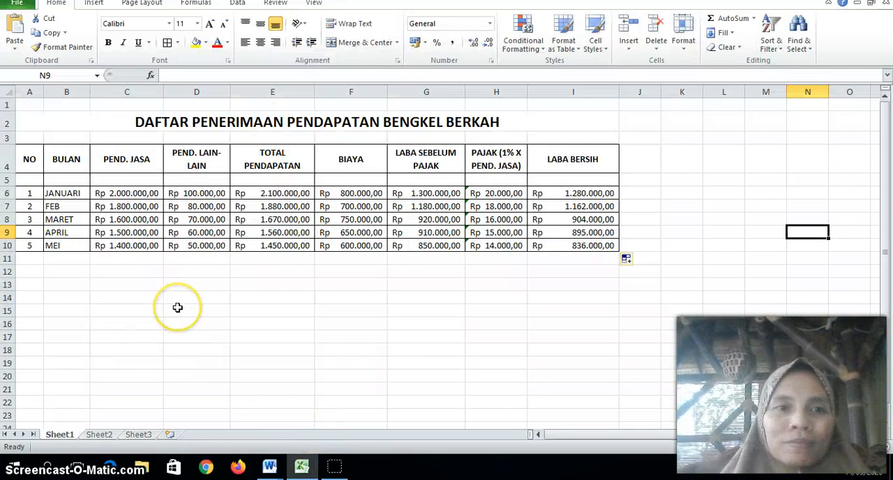
left_click(98, 435)
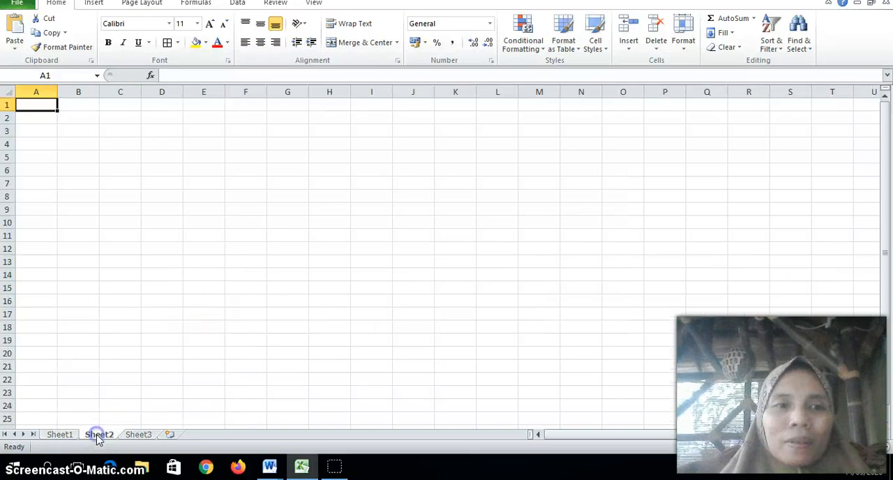
left_click(36, 143)
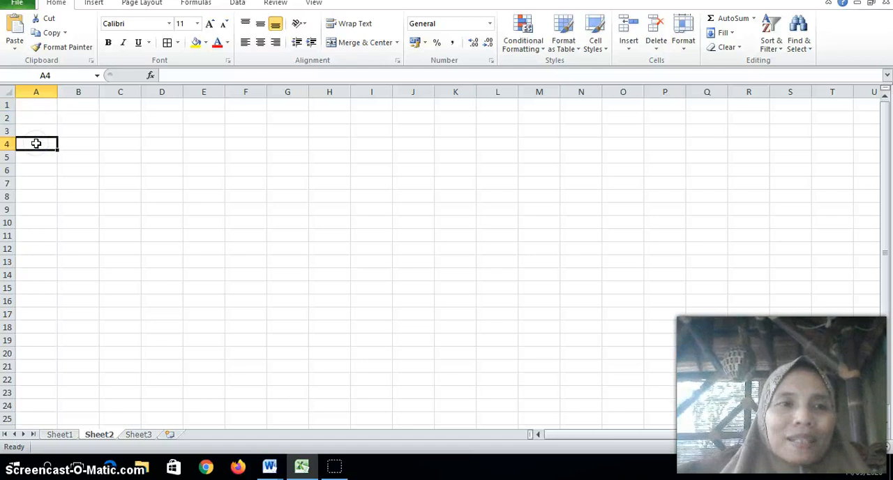
left_click(11, 50)
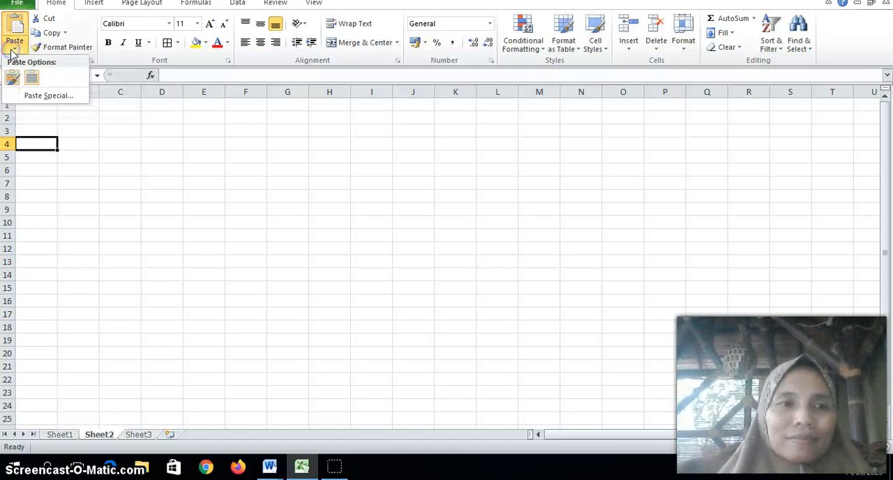
left_click(36, 94)
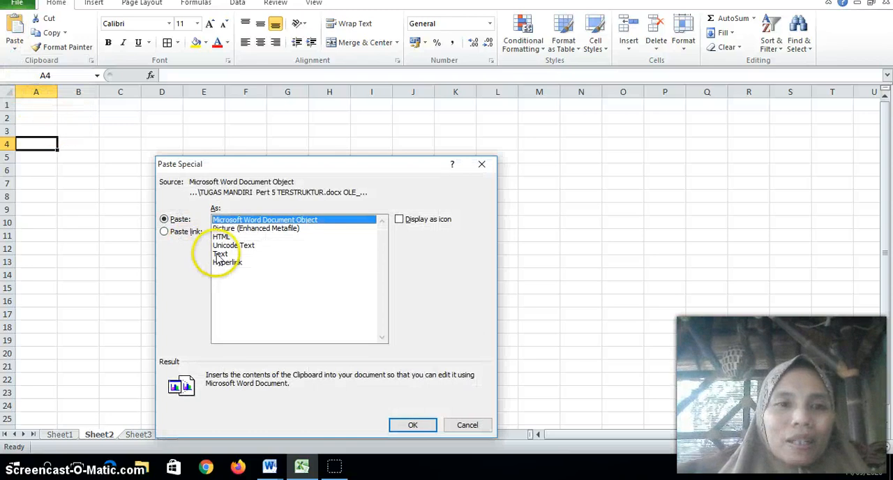
left_click(219, 254)
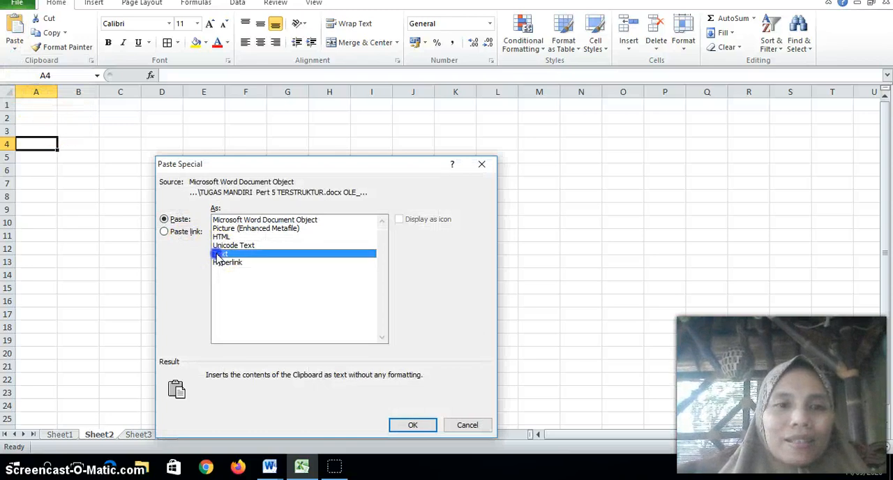
left_click(401, 427)
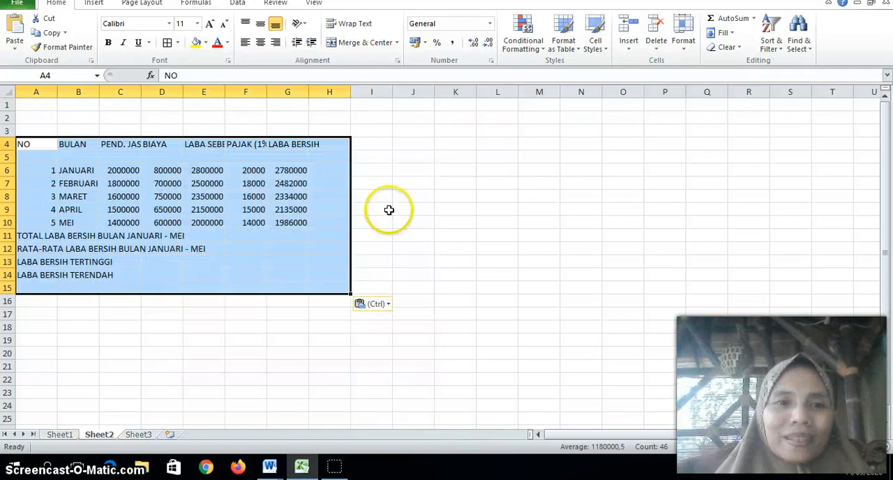
Enter the title "DAFTAR PENERIMAAN PENDAPATAN BENGKEL BERKAH" in cell A2.
left_click(38, 120)
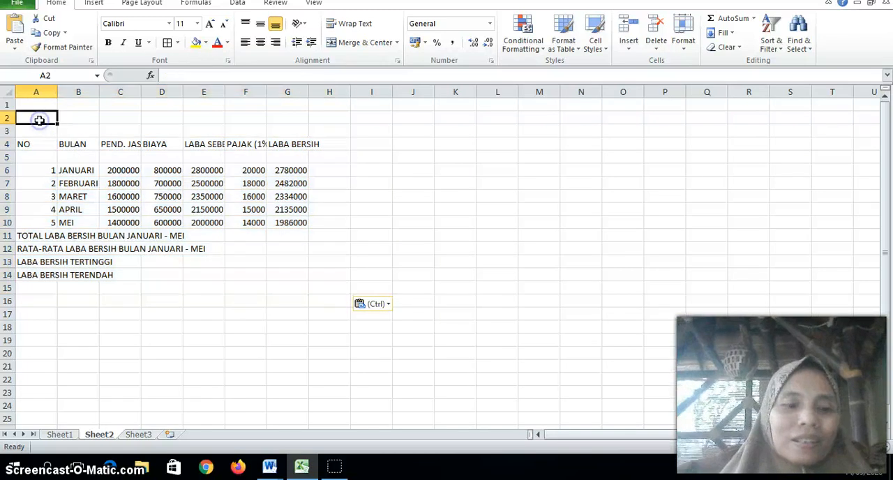
type("DAFTAR PENERIMAAN PE")
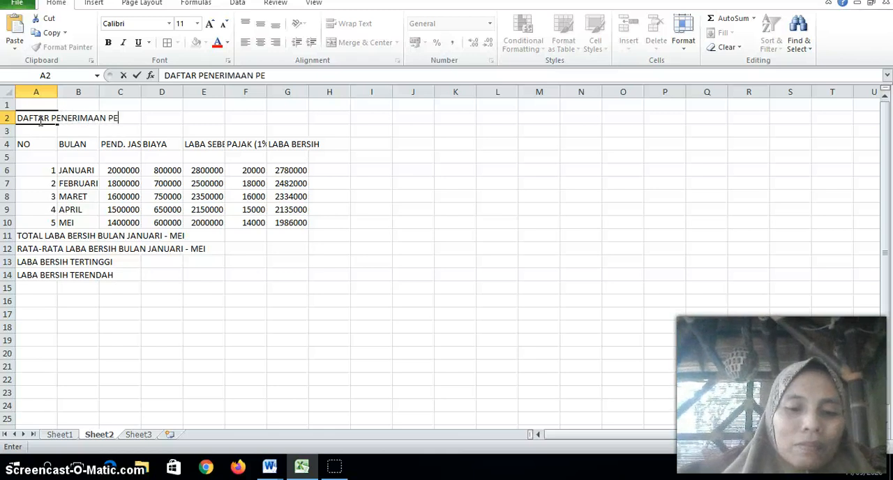
type("NDAPATAN BENGKEL BERKAH")
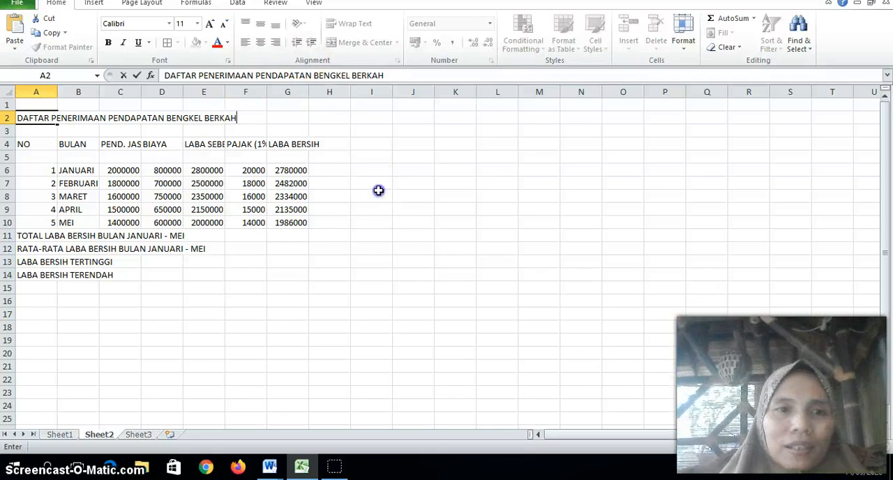
left_click_drag(379, 194, 26, 118)
Format the title range A2:G2 with font size 18 and bold.
left_click(28, 118)
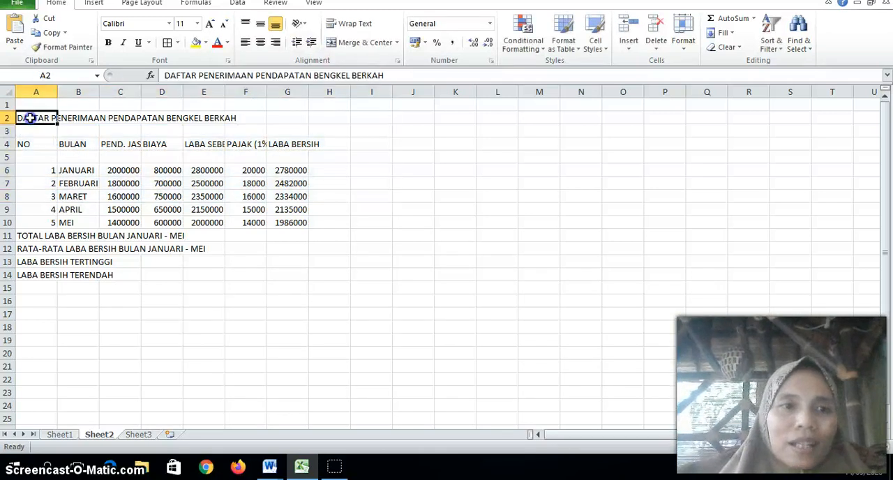
key("shift+Right")
key("shift+Right")
key("shift+Right")
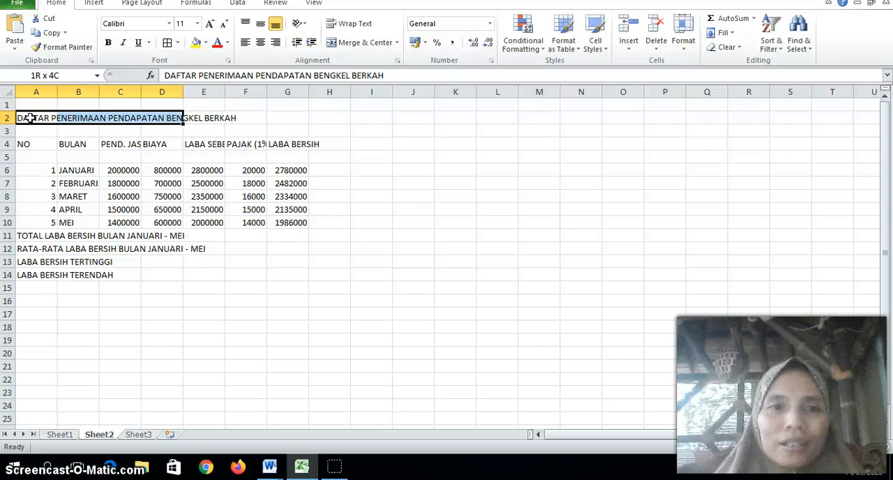
key("shift+Right")
key("shift+Right")
key("shift+Right")
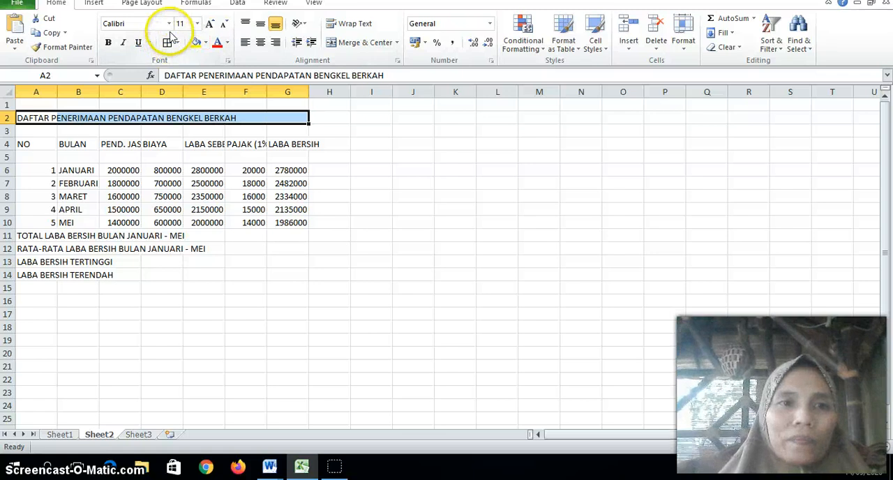
left_click(198, 25)
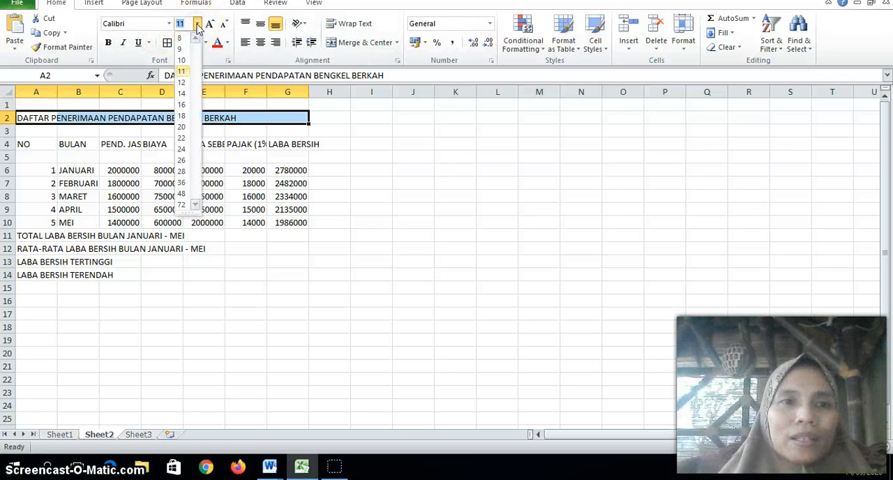
left_click(183, 116)
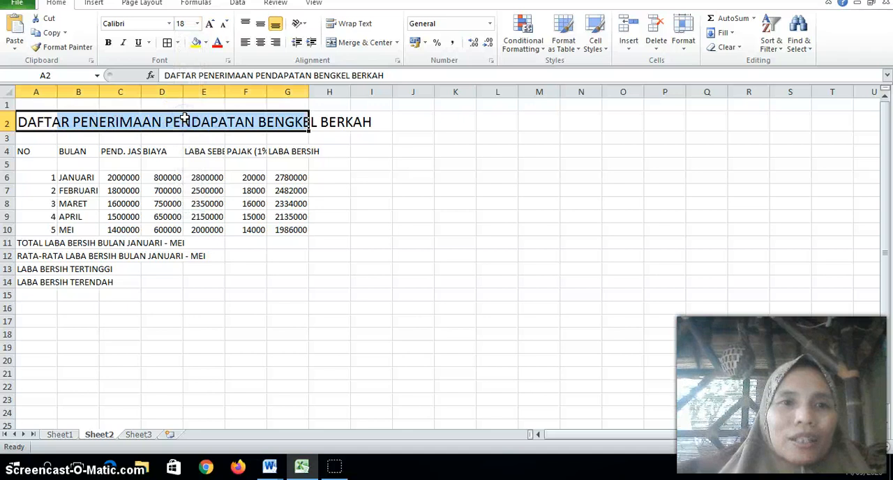
left_click(107, 45)
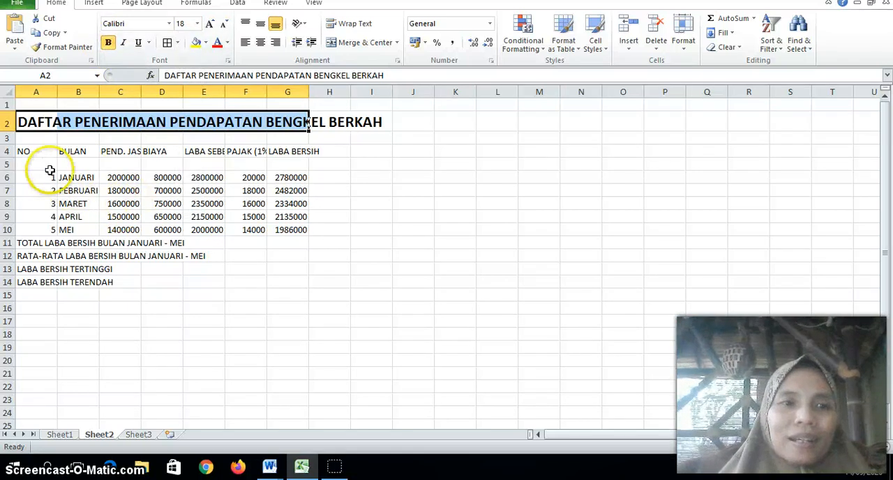
Apply all borders to the table range A4:G10 and adjust the widths of columns A to G to suit their contents.
left_click_drag(33, 152, 287, 151)
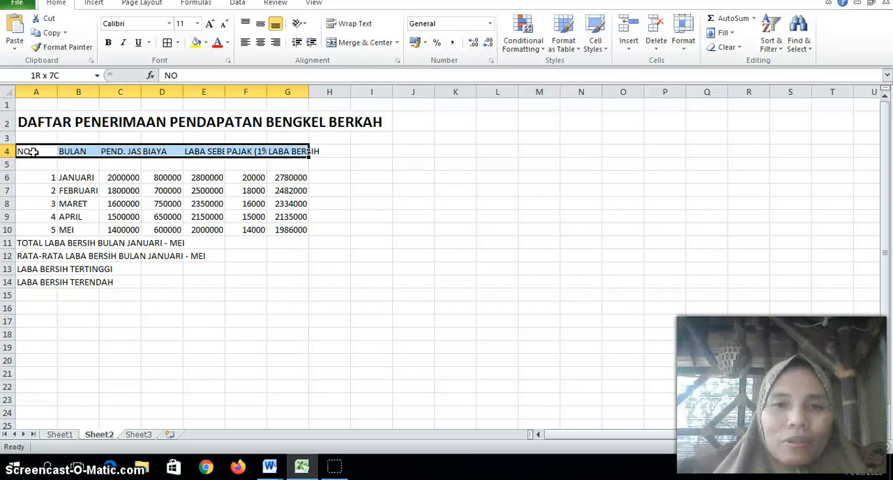
key("shift+Down")
key("shift+Down")
key("shift+Down")
key("shift+Down")
key("shift+Down")
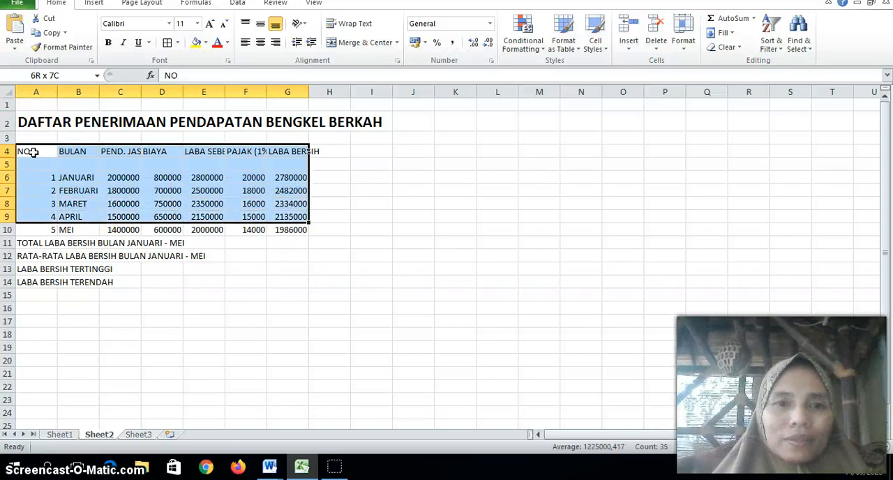
key("shift+Down")
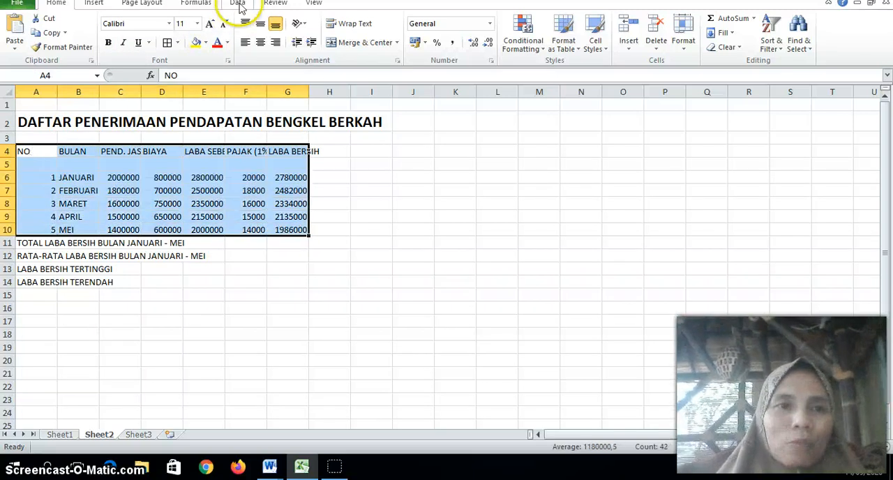
left_click(178, 43)
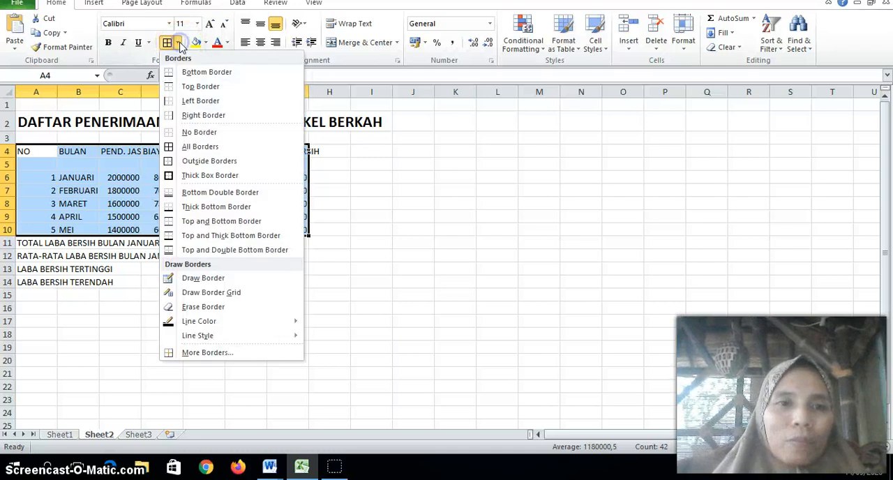
left_click(200, 150)
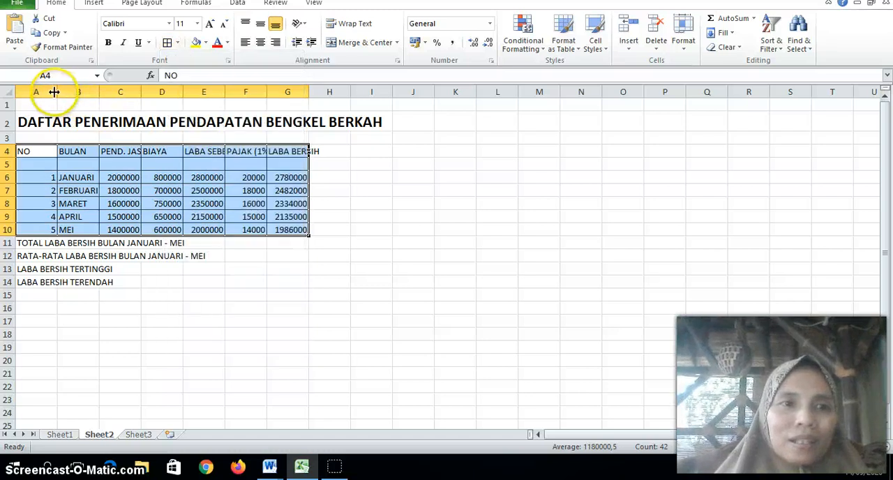
left_click_drag(57, 93, 415, 91)
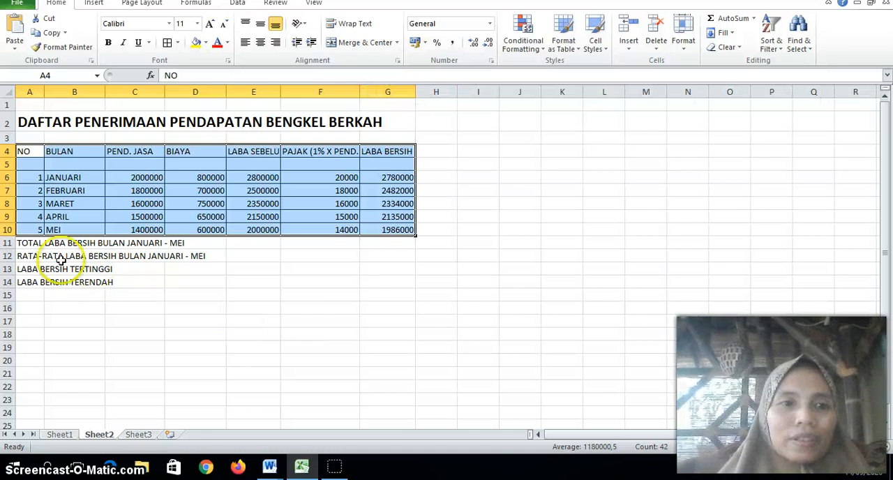
Apply all borders to the summary rows A11:G14 below the table.
left_click(23, 243)
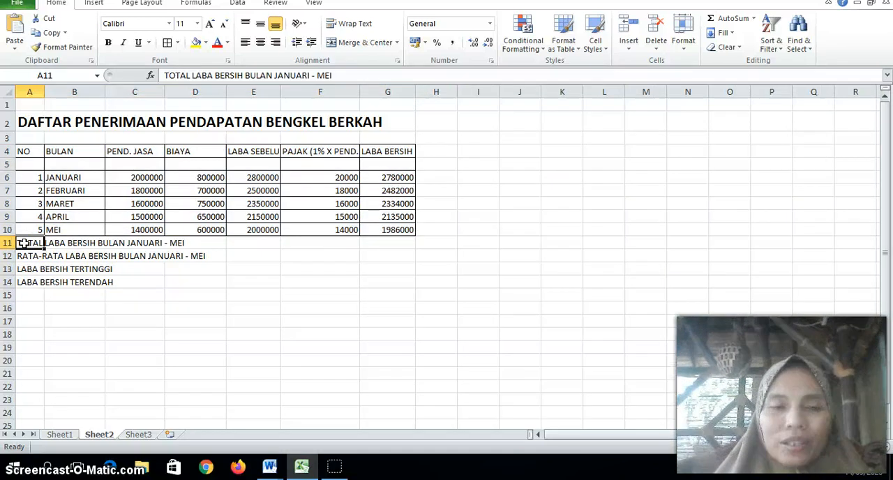
key("shift+Down")
key("shift+Down")
key("shift+Down")
key("shift+Right")
key("shift+Right")
key("shift+Right")
key("shift+Right")
key("shift+Right")
key("shift+Right")
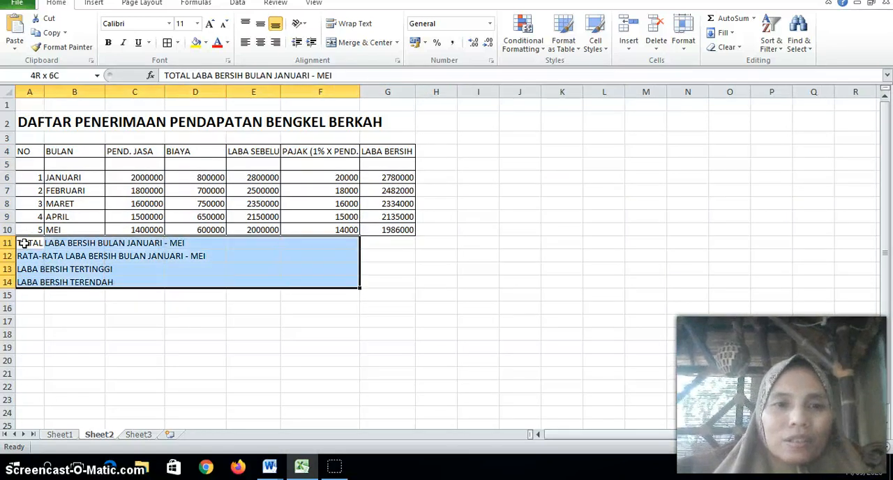
left_click(179, 43)
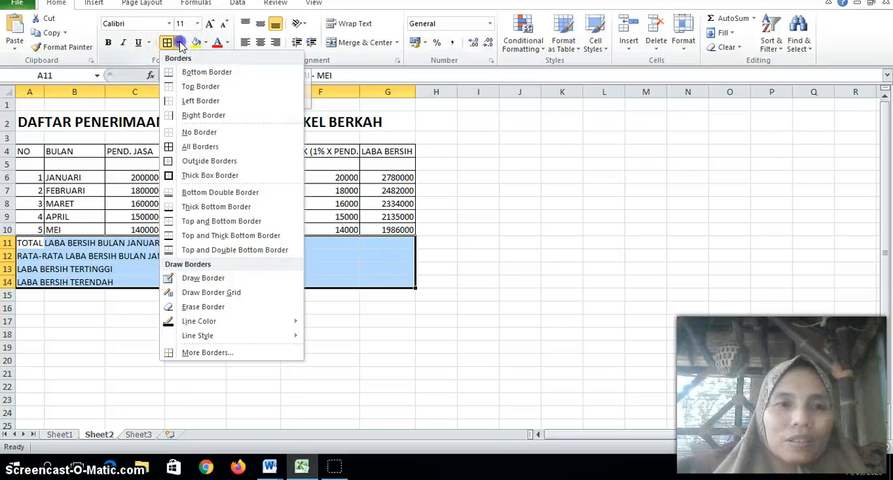
left_click(187, 148)
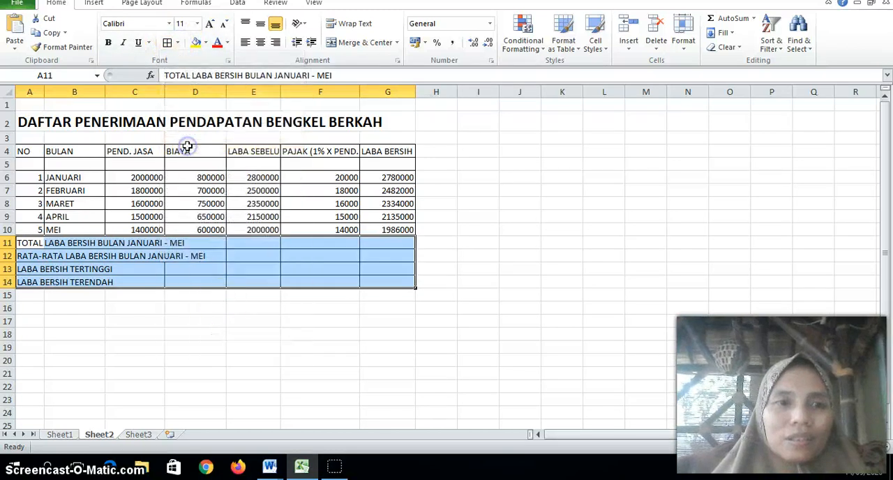
left_click(218, 310)
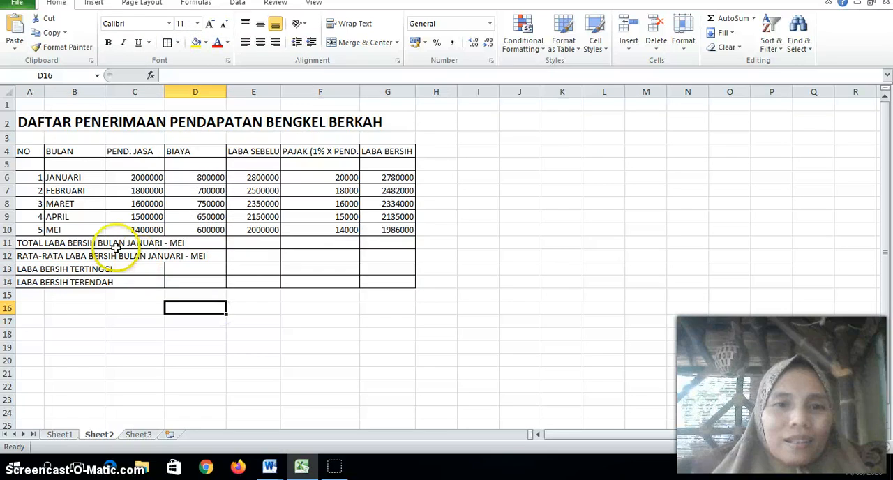
Merge and center cells A11:F11 holding the "TOTAL LABA BERSIH BULAN JANUARI - MEI" label.
left_click(31, 244)
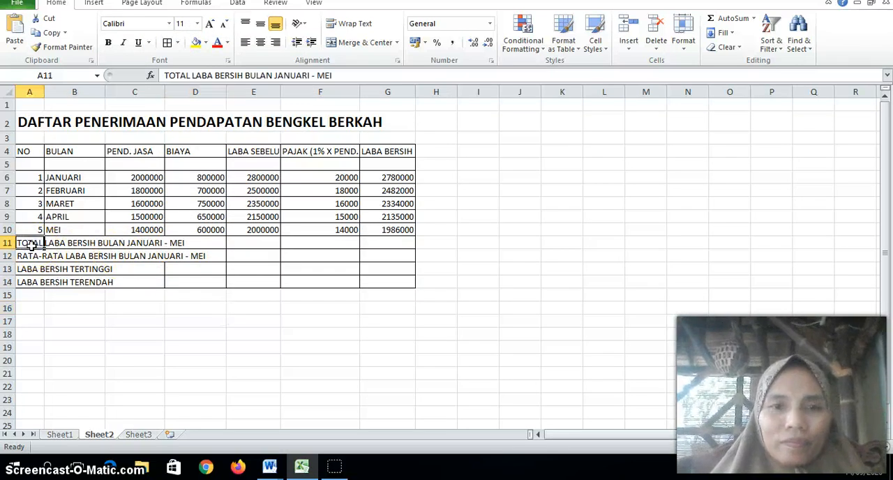
key("shift+Right")
key("shift+Right")
key("shift+Right")
key("shift+Right")
key("shift+Right")
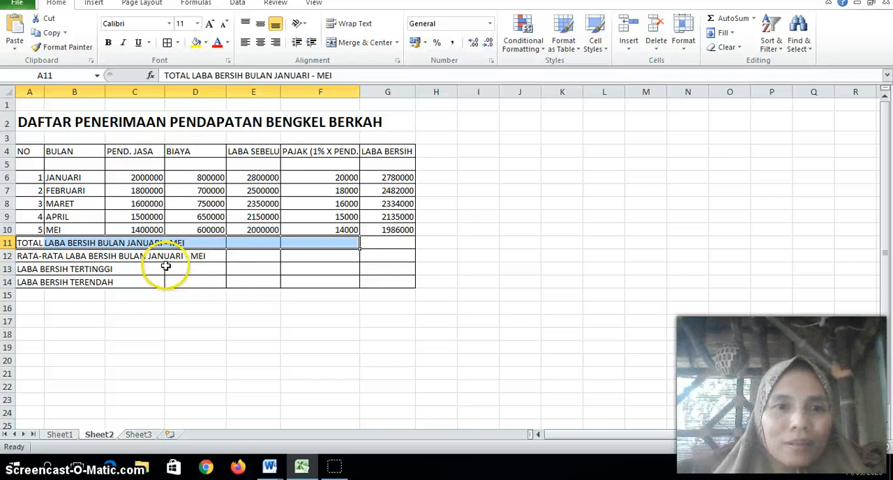
left_click(360, 46)
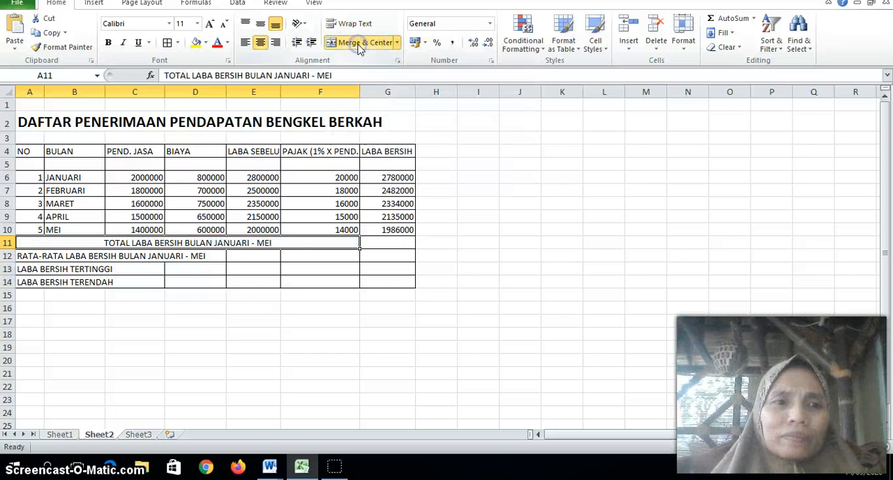
Merge and center cells A12:F12 holding the "RATA-RATA LABA BERSIH BULAN JANUARI - MEI" label.
left_click(23, 258)
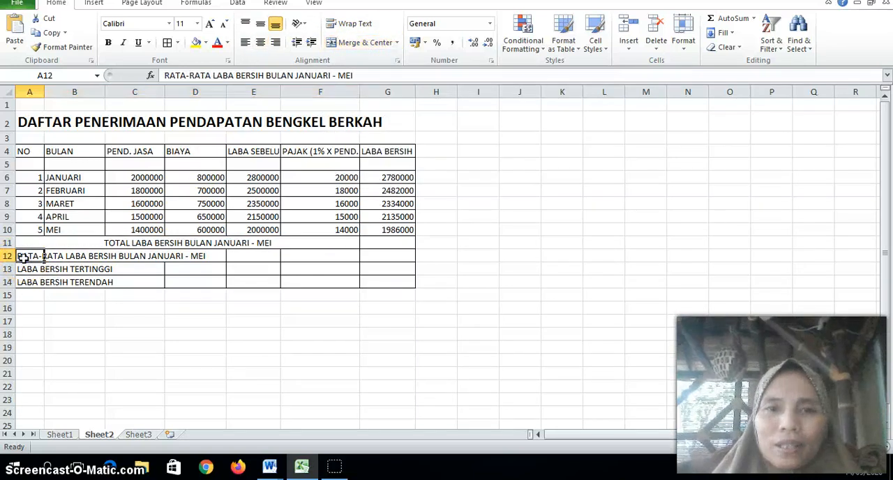
key("shift+Right")
key("shift+Right")
key("shift+Right")
key("shift+Right")
key("shift+Right")
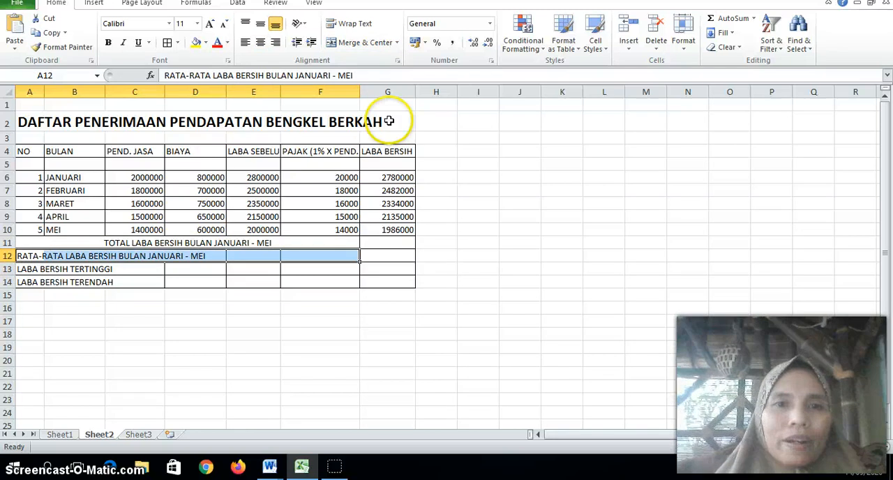
left_click(376, 43)
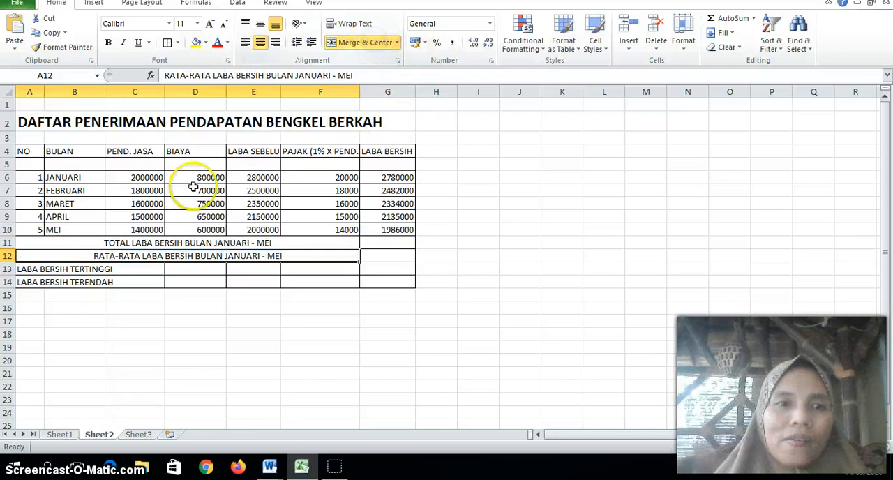
Merge and center cells A13:F13 holding the "LABA BERSIH TERTINGGI" label.
left_click(25, 271)
key("shift+Right")
key("shift+Right")
key("shift+Right")
key("shift+Right")
key("shift+Right")
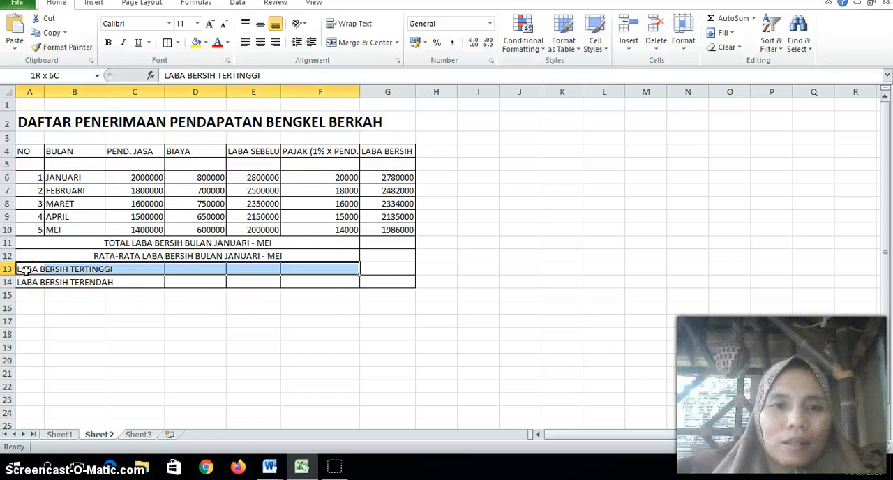
left_click(364, 44)
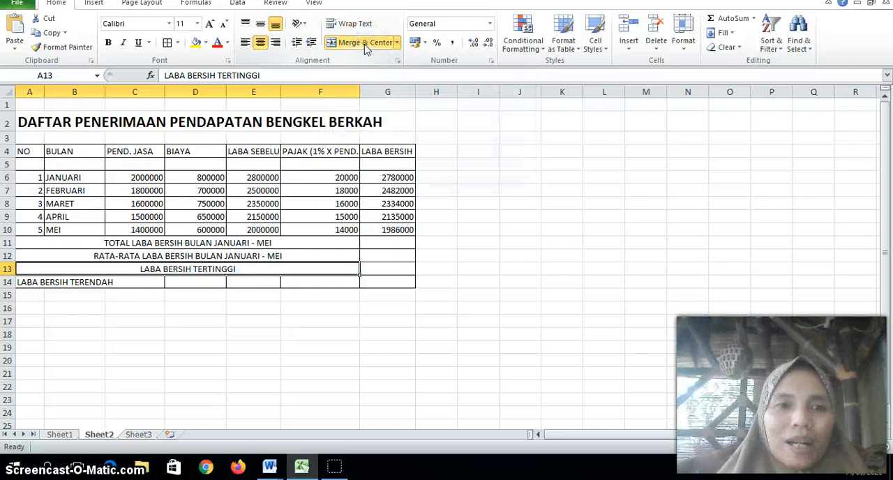
Merge and center cells A14:F14 holding the "LABA BERSIH TERENDAH" label.
left_click(18, 282)
key("shift+Right")
key("shift+Right")
key("shift+Right")
key("shift+Right")
key("shift+Right")
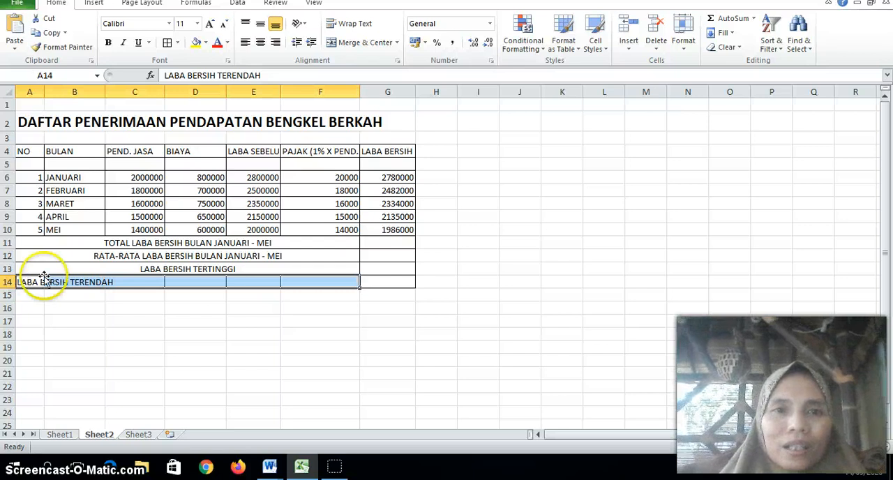
left_click(357, 43)
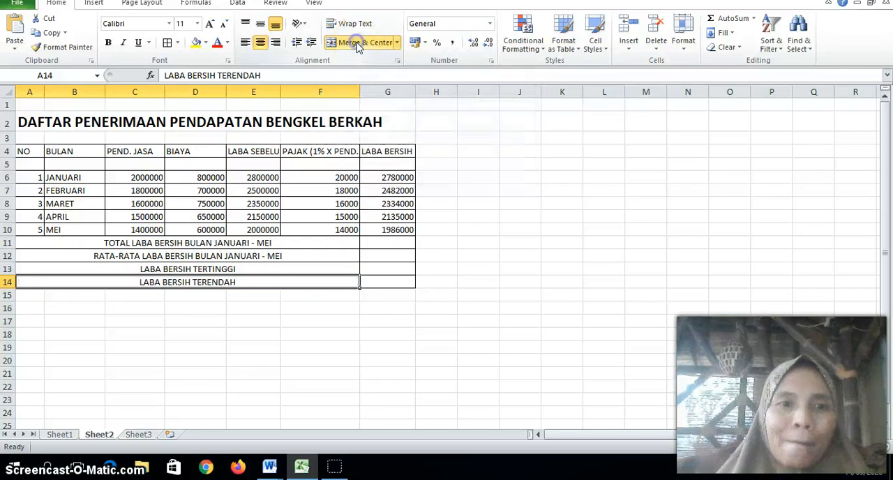
Left-align the four merged summary labels in rows 11 to 14.
left_click(185, 244)
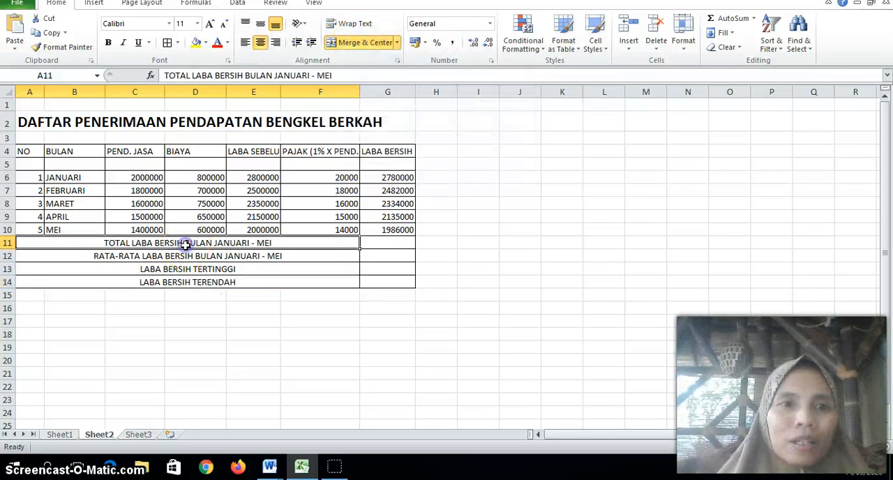
left_click(245, 44)
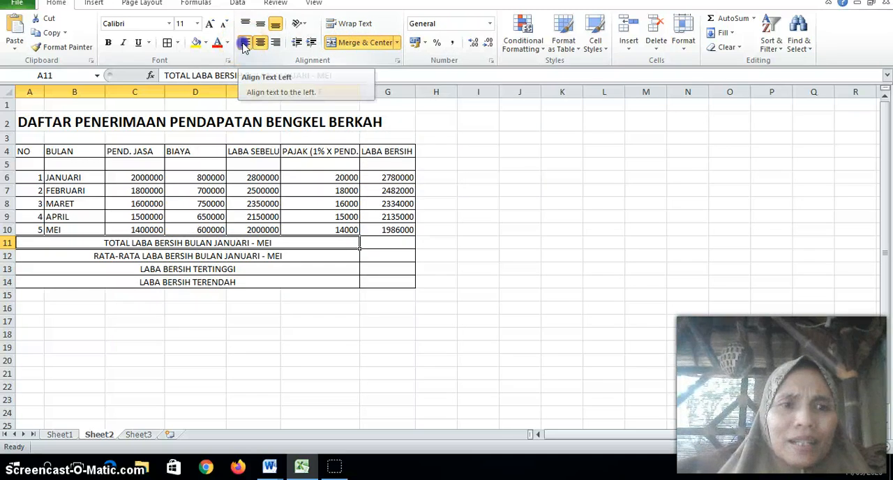
left_click(191, 256)
left_click(246, 46)
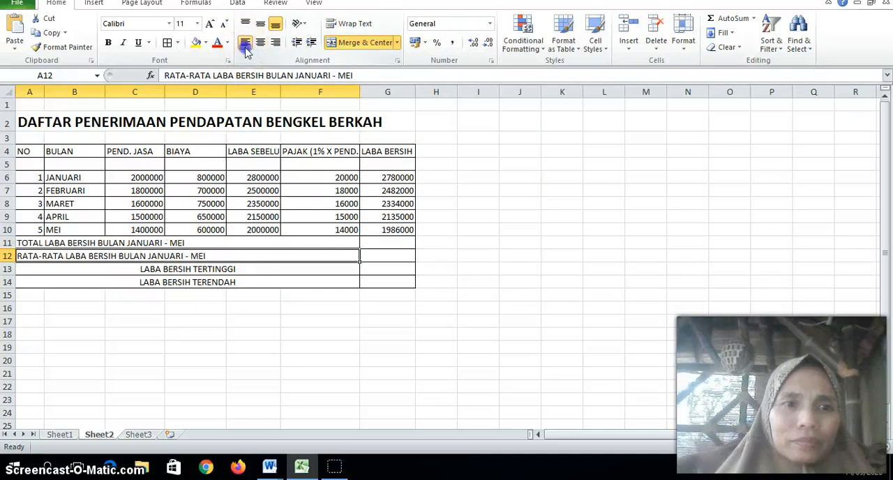
left_click(221, 273)
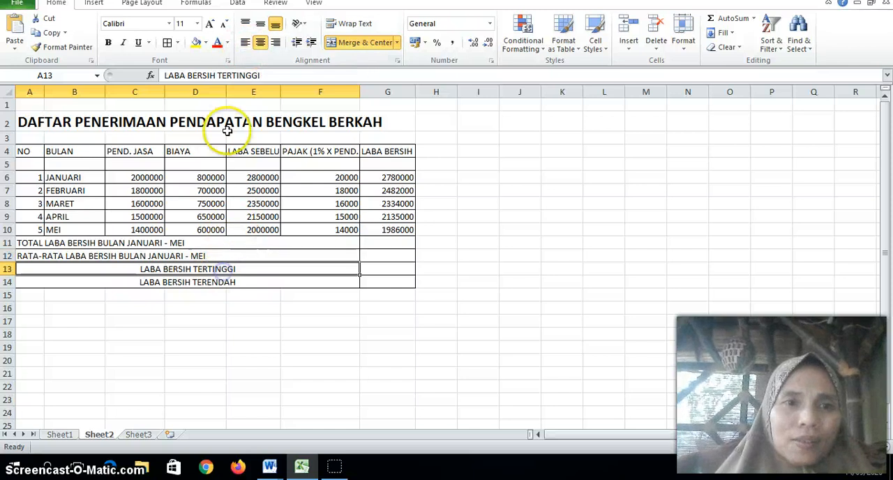
left_click(245, 43)
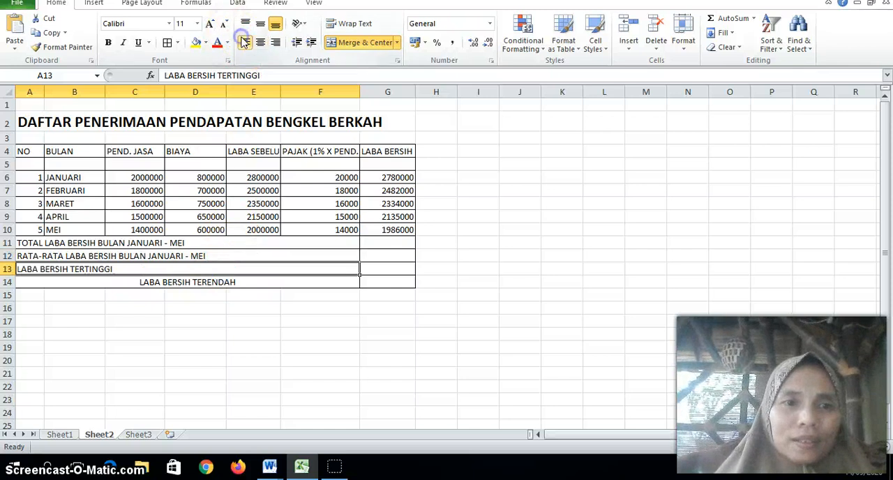
left_click(200, 283)
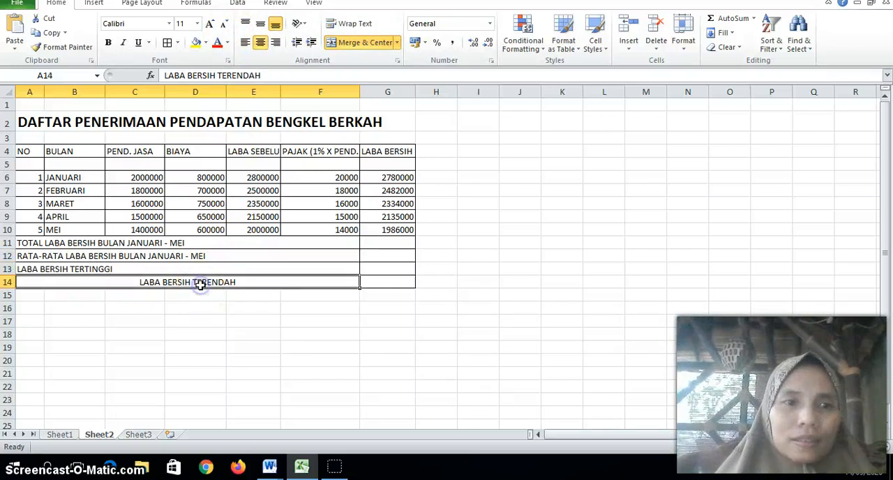
left_click(246, 43)
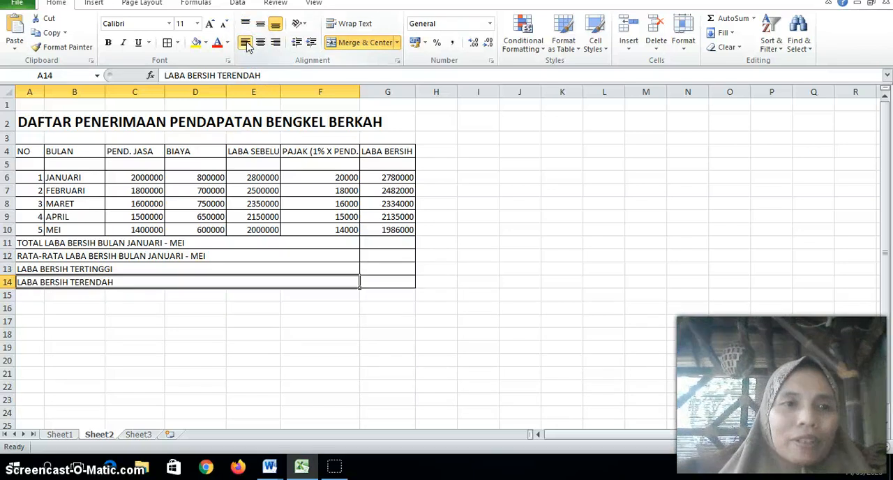
left_click(130, 177)
key("shift+Right")
key("shift+Right")
key("shift+Right")
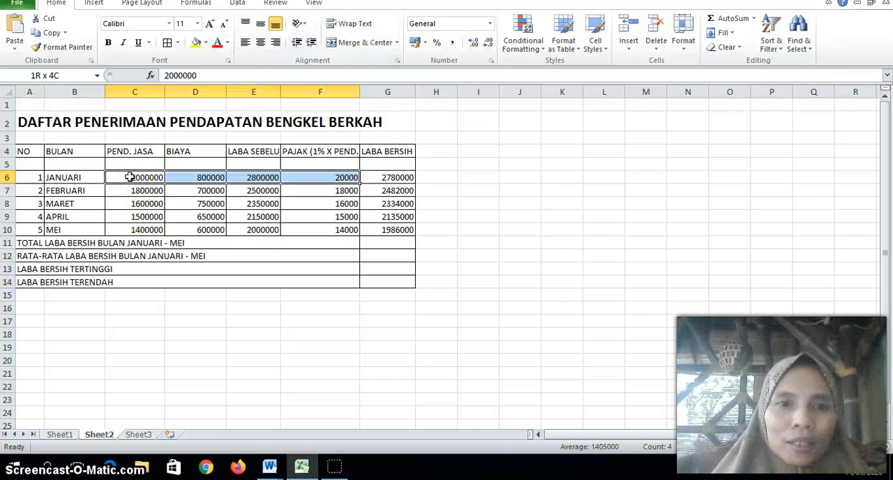
key("shift+Right")
key("shift+Down")
key("shift+Down")
key("shift+Down")
key("shift+Down")
key("shift+Down")
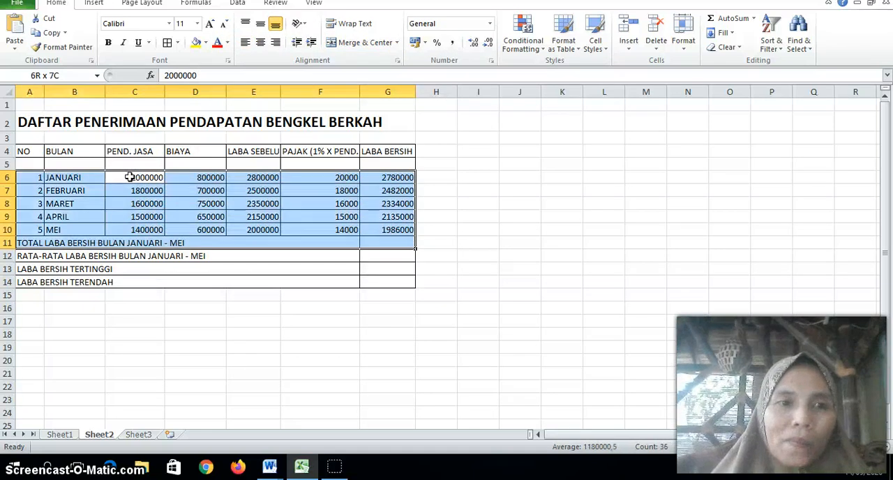
key("shift+Right")
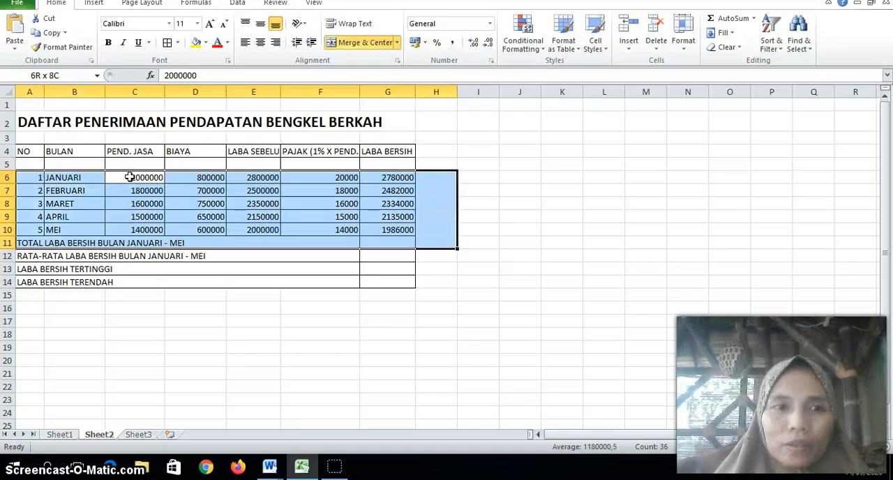
Format the amounts in C6:G10 with the Rp English (Indonesia) accounting format.
left_click(142, 177)
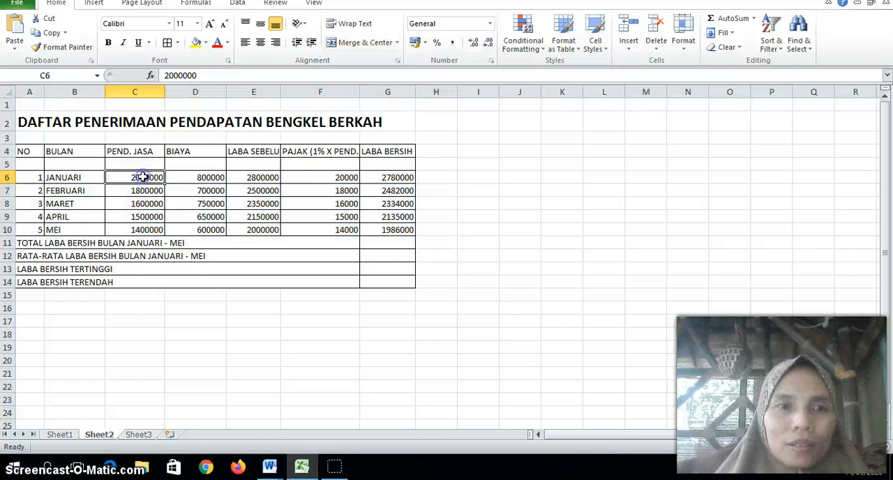
key("shift+Right")
key("shift+Right")
key("shift+Right")
key("shift+Right")
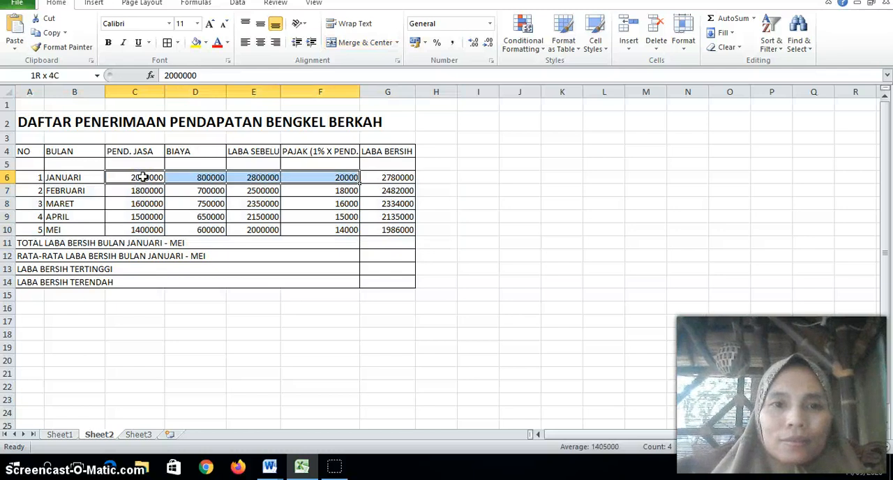
key("shift+Down")
key("shift+Down")
key("shift+Down")
key("shift+Down")
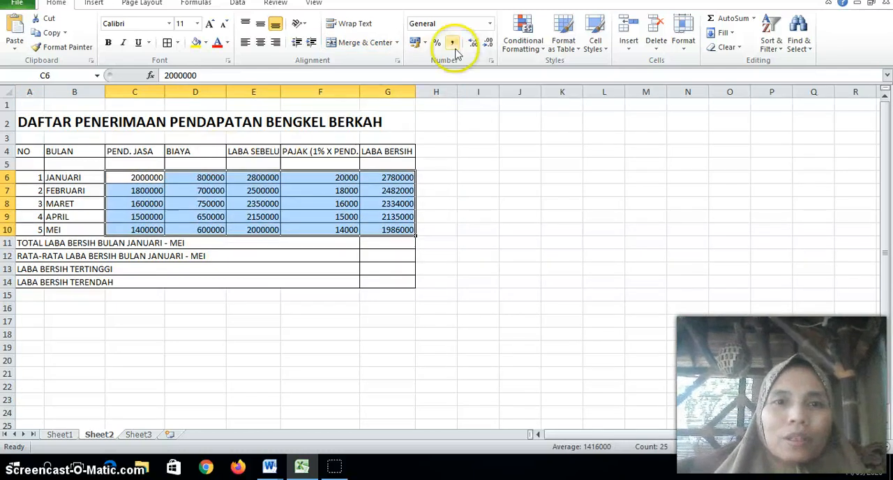
left_click(427, 44)
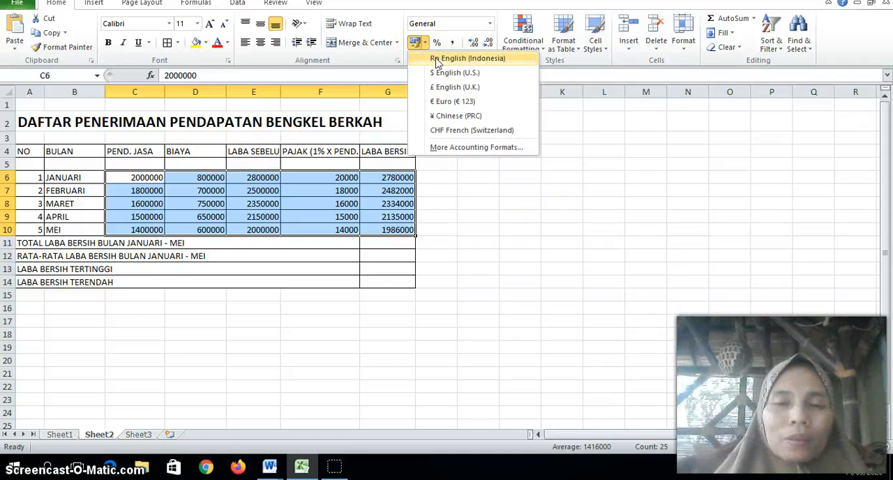
left_click(436, 59)
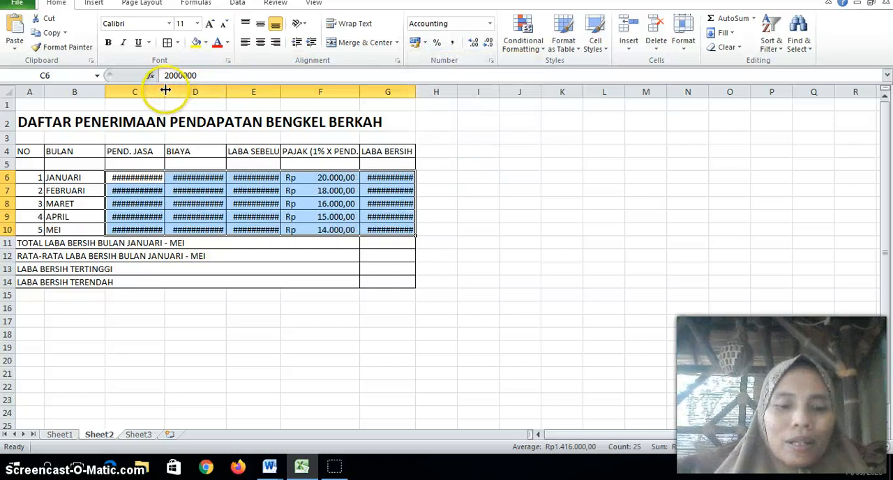
Widen columns C, D, E and G so the rupiah amounts fit in their cells.
left_click_drag(166, 91, 180, 89)
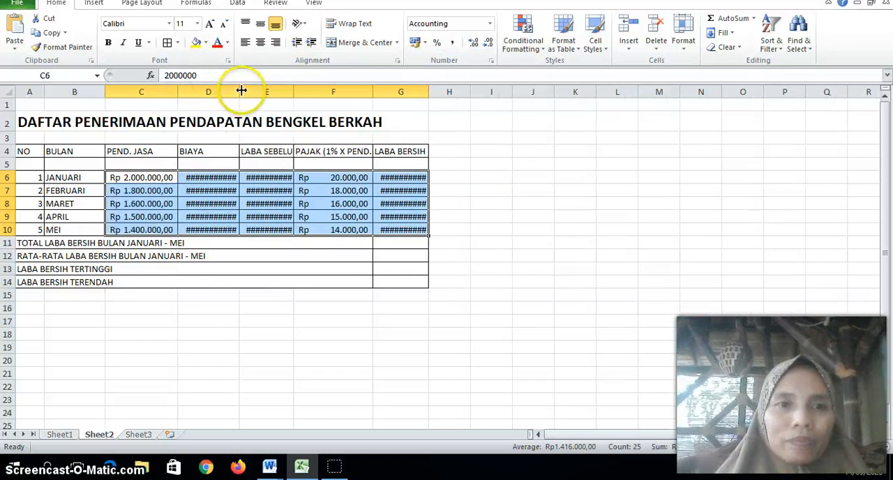
left_click_drag(240, 91, 253, 90)
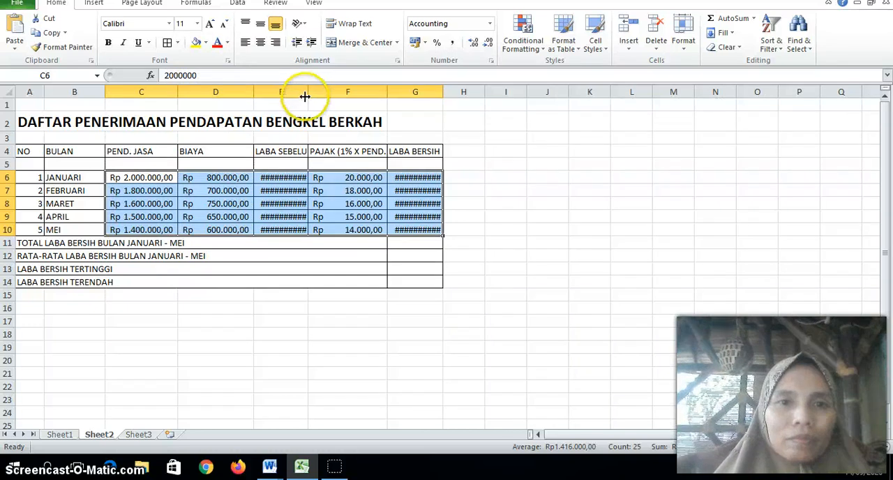
left_click_drag(308, 91, 324, 91)
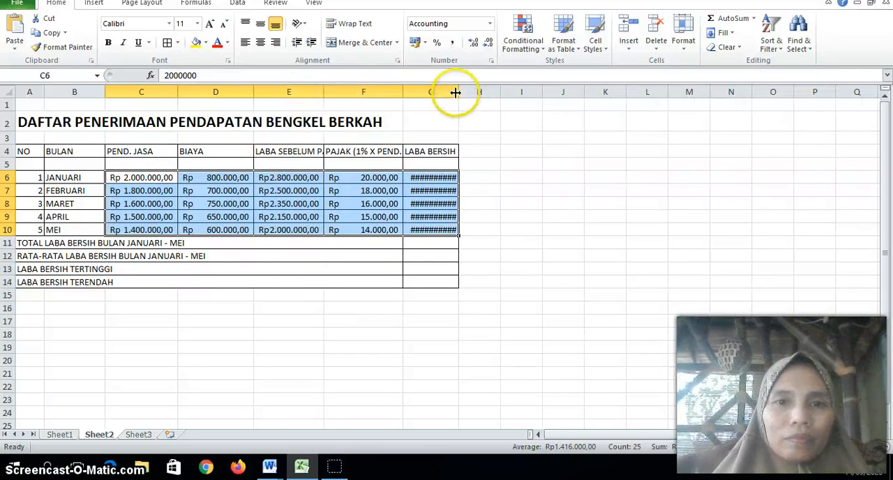
left_click_drag(456, 92, 476, 91)
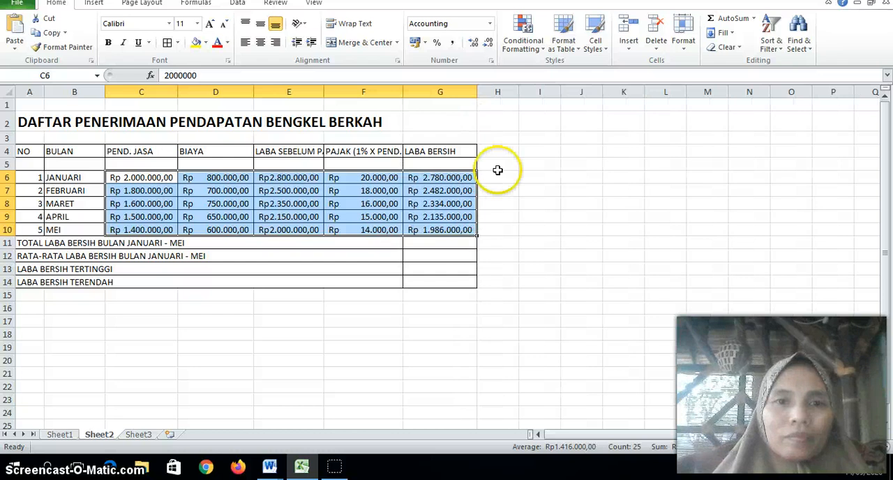
left_click(551, 207)
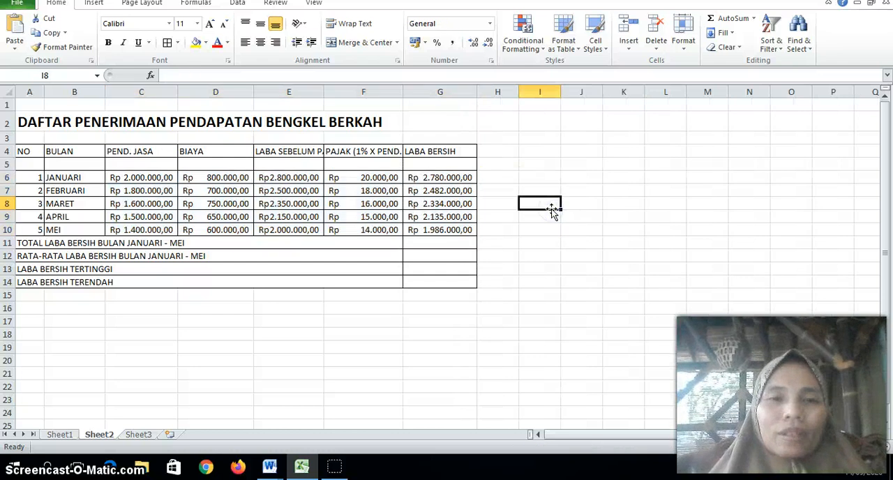
Bold the header cells A4:G4 and increase row 4 to about twice its height.
left_click(30, 152)
key("shift+Right")
key("shift+Right")
key("shift+Right")
key("shift+Right")
key("shift+Right")
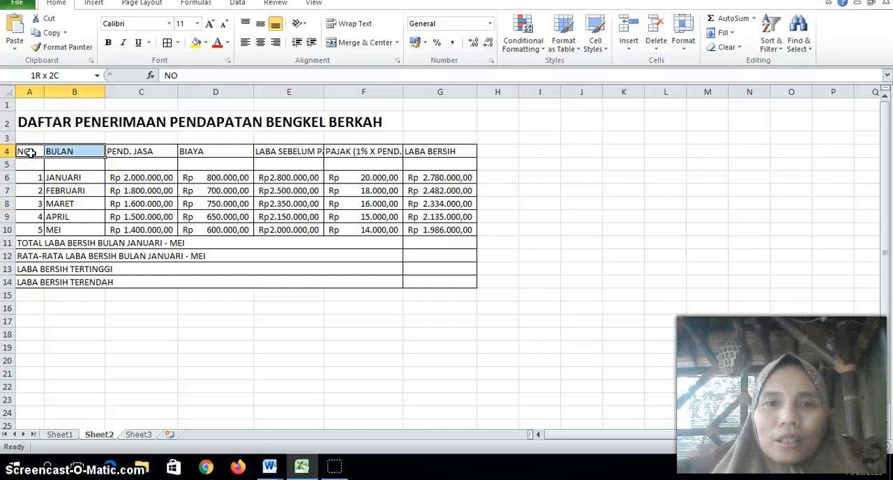
key("shift+Right")
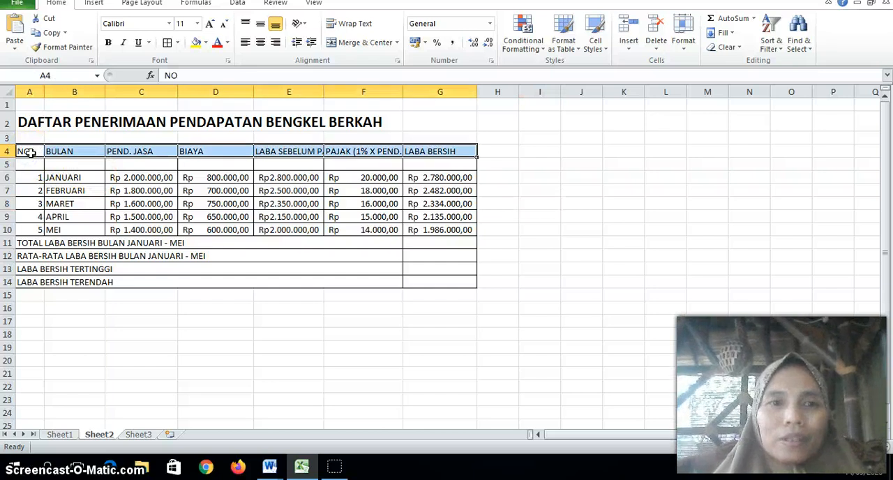
key("ctrl+b")
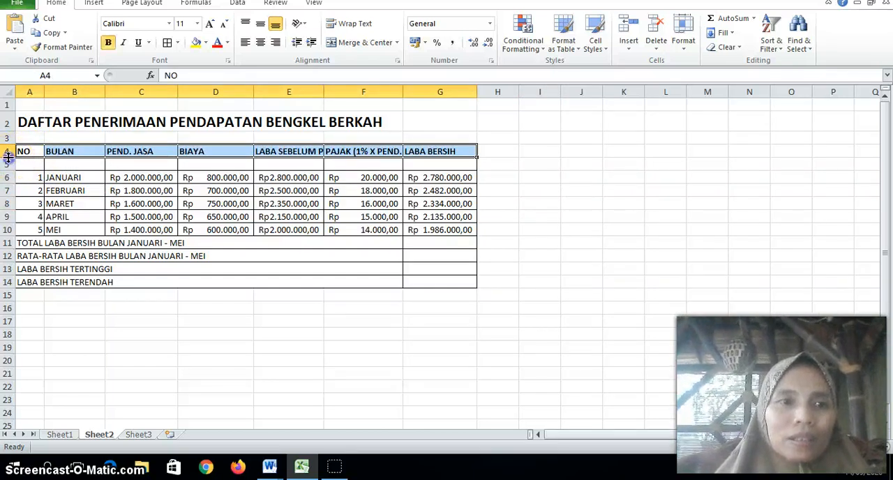
left_click_drag(8, 158, 8, 170)
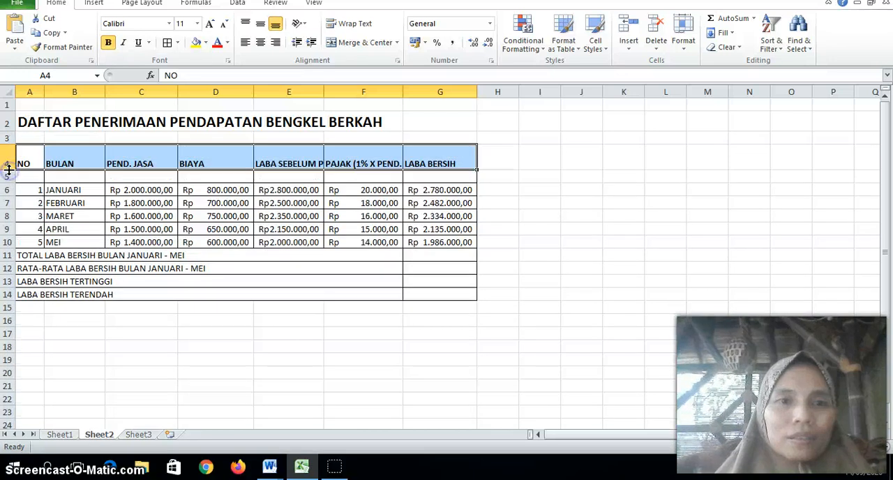
Center the header texts in A4:G4 vertically and horizontally, and wrap them within their cells.
left_click(261, 25)
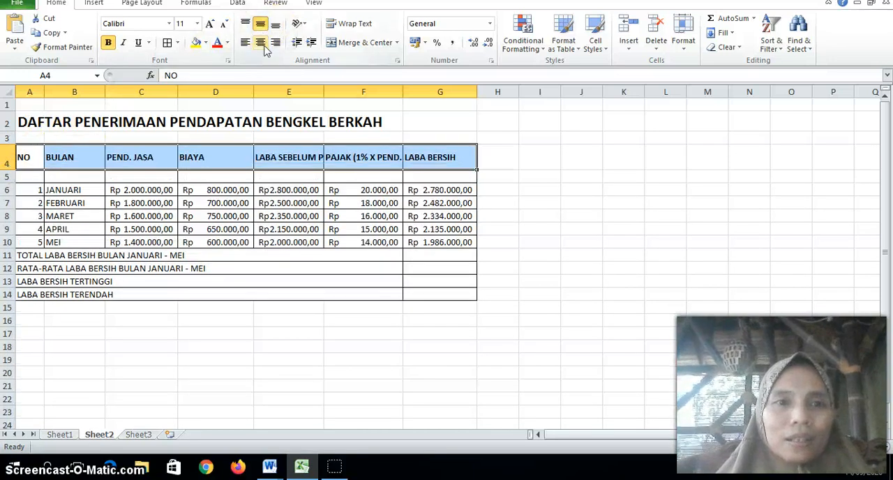
left_click(260, 43)
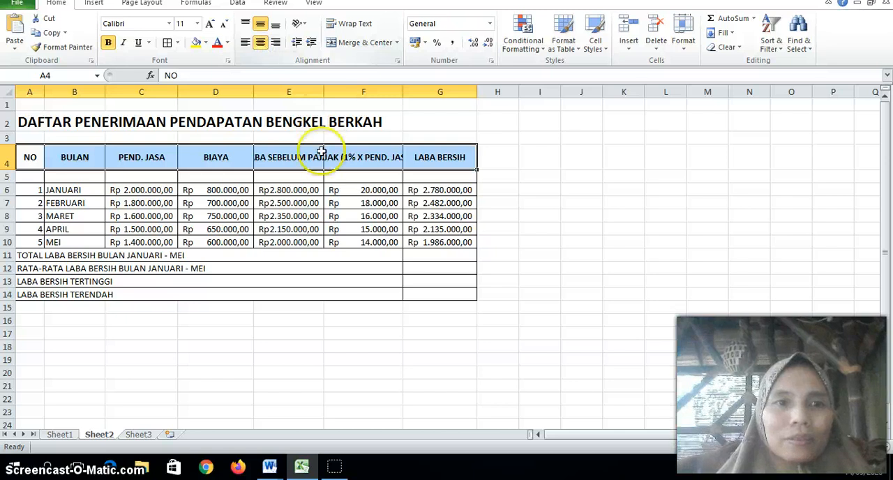
left_click(360, 25)
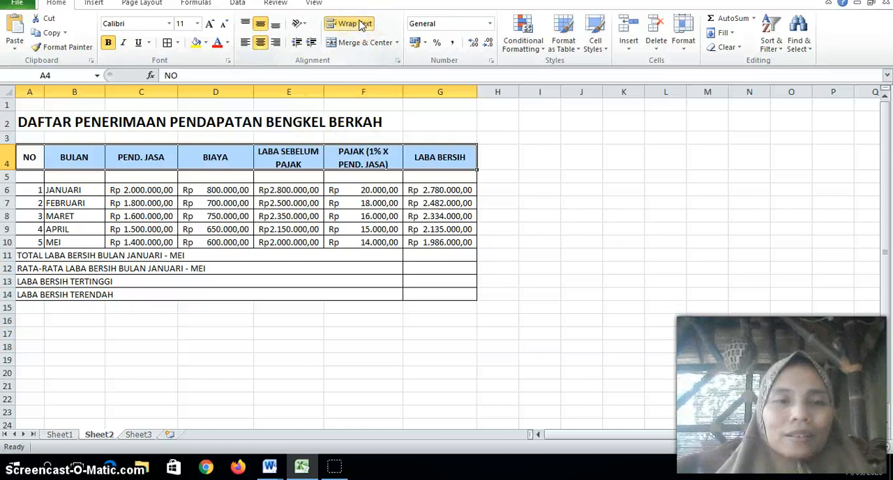
Center the row numbers in cells A5:A10 under the NO header.
left_click(25, 180)
key("shift+Down")
key("shift+Down")
key("shift+Down")
key("shift+Down")
key("shift+Down")
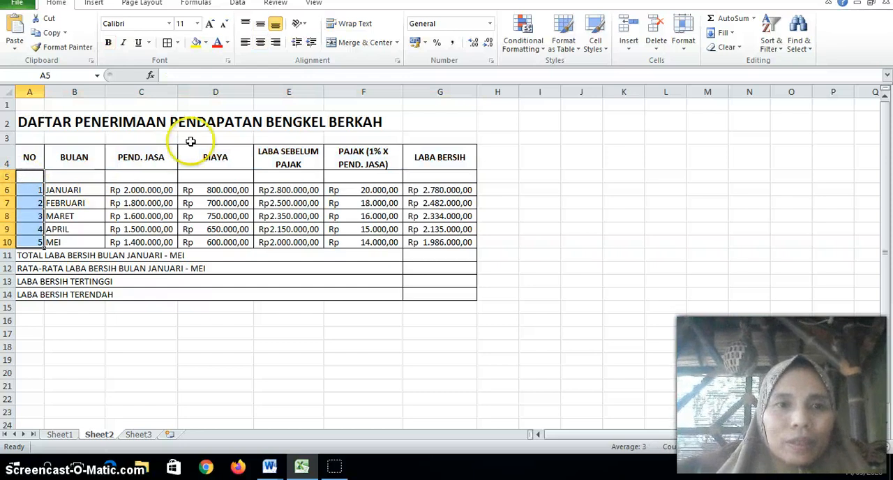
left_click(262, 42)
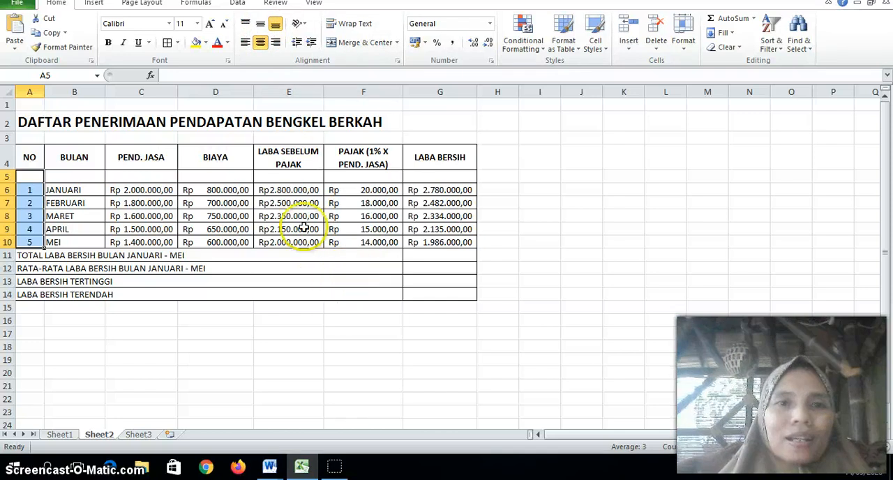
Merge and center the table title across cells A2:G2.
left_click(31, 121)
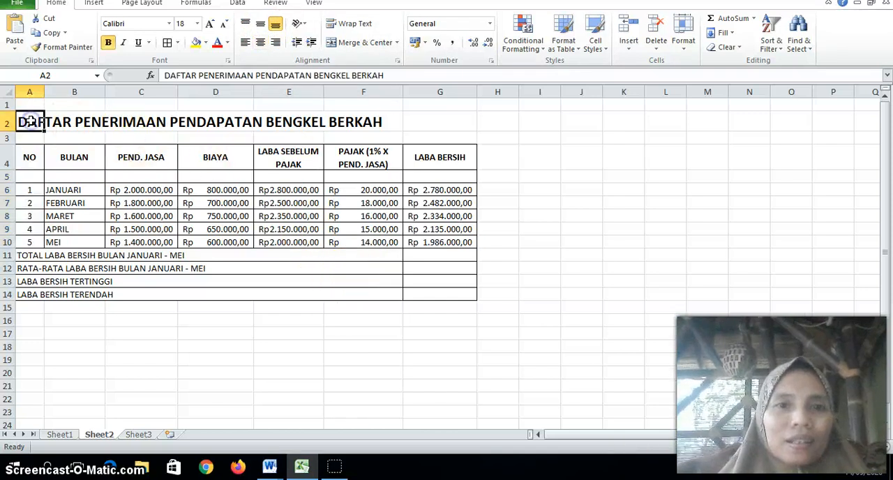
key("shift+Right")
key("shift+Right")
key("shift+Right")
key("shift+Right")
key("shift+Right")
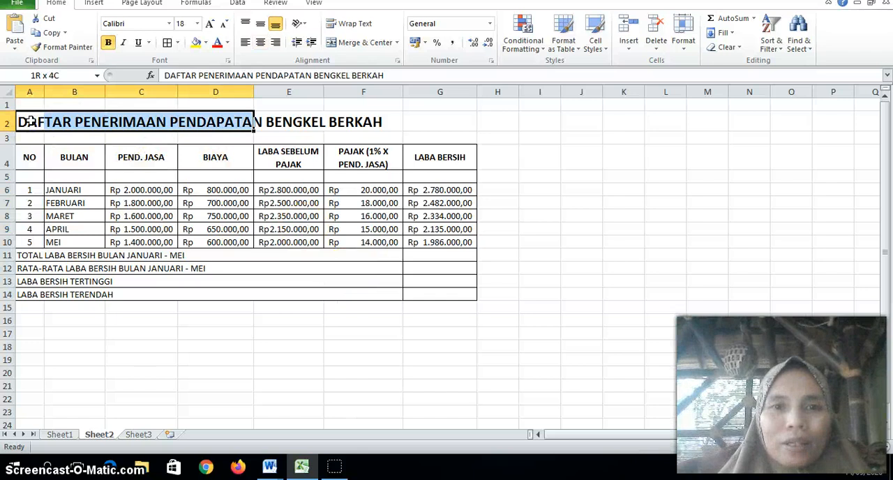
key("shift+Right")
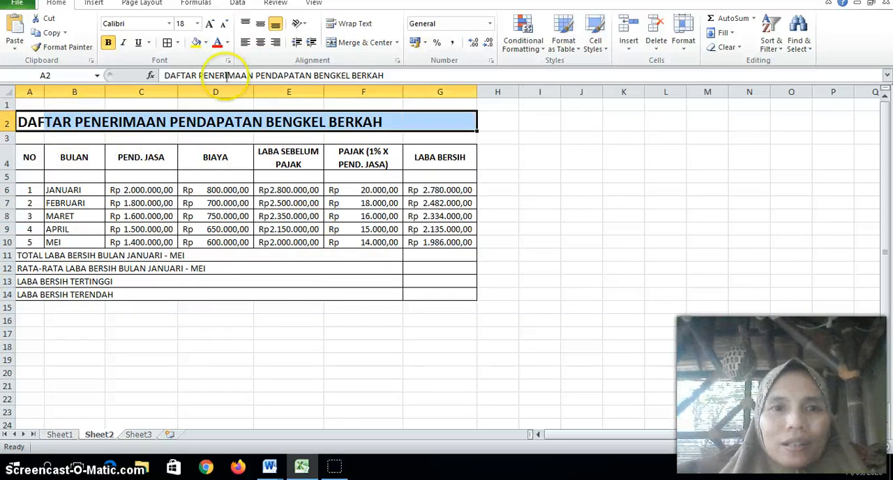
left_click(371, 45)
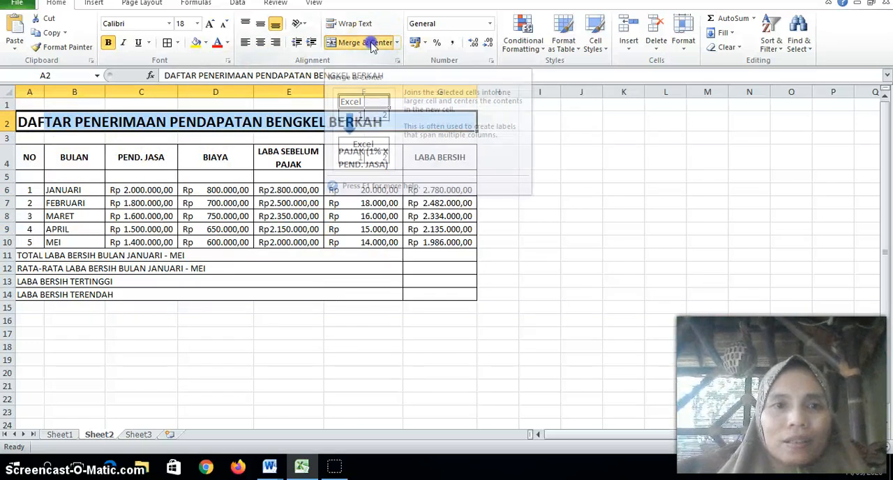
left_click(578, 224)
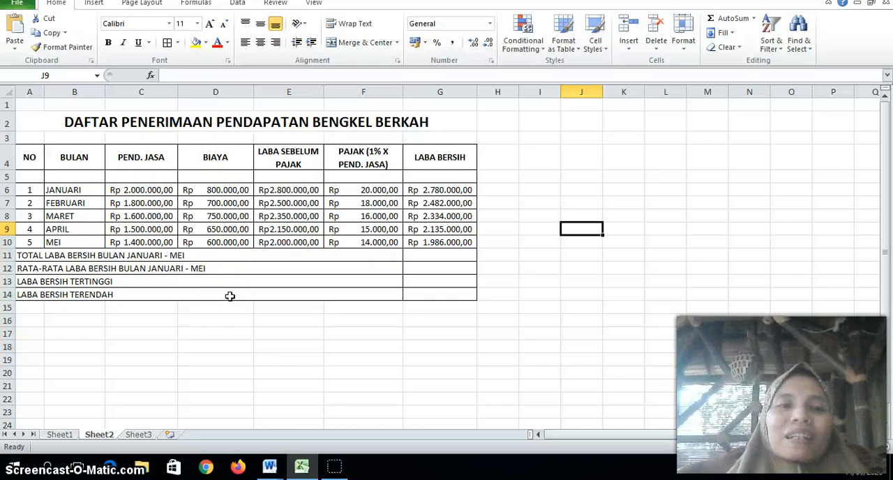
Enter =SUM(G6:G10) in cell G11 to calculate the total net profit for January to May.
left_click(436, 257)
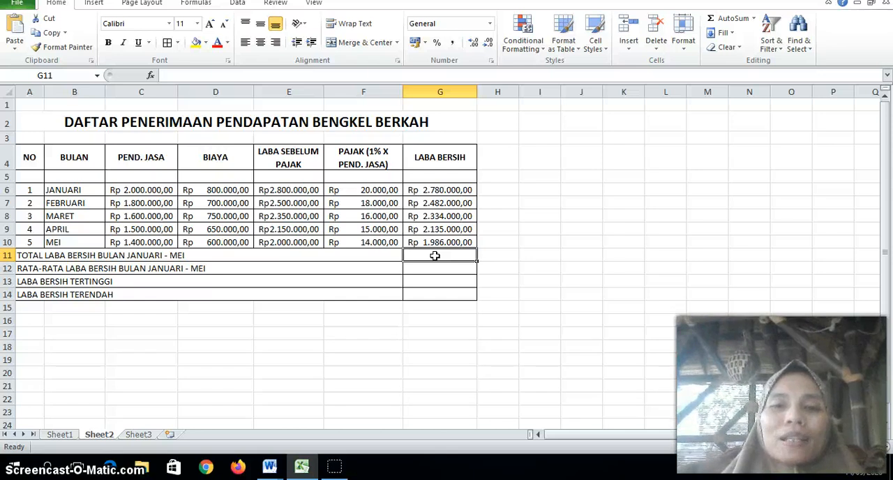
type("=")
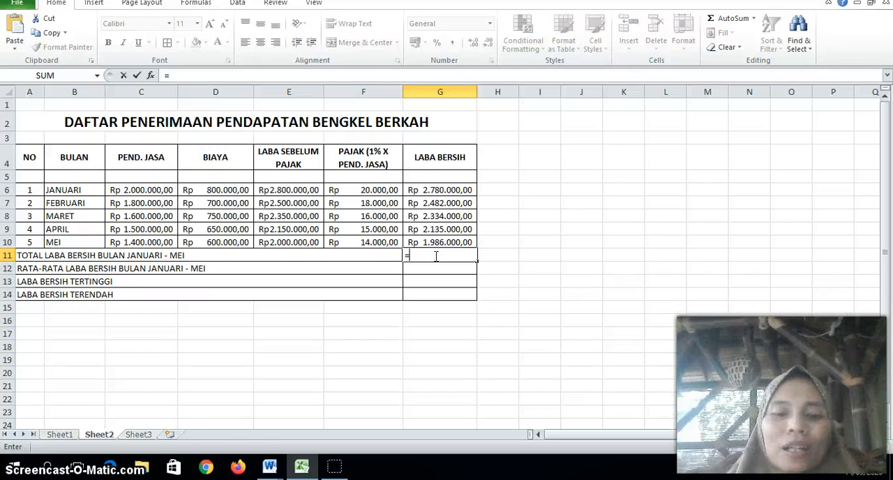
type("sum(")
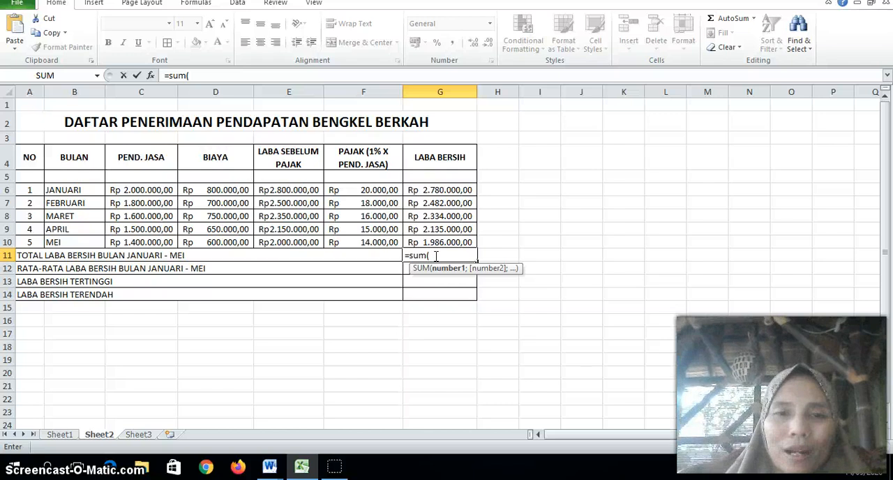
left_click(450, 190)
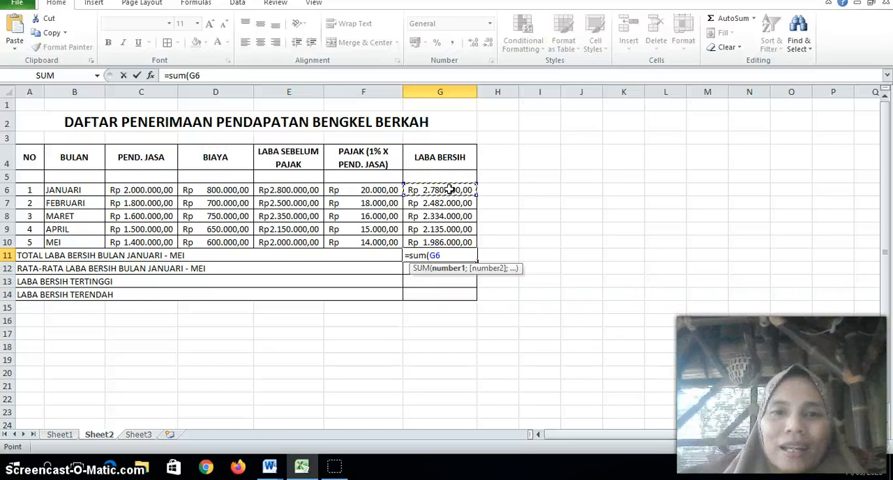
key("shift+Down")
key("shift+Down")
key("shift+Down")
key("shift+Down")
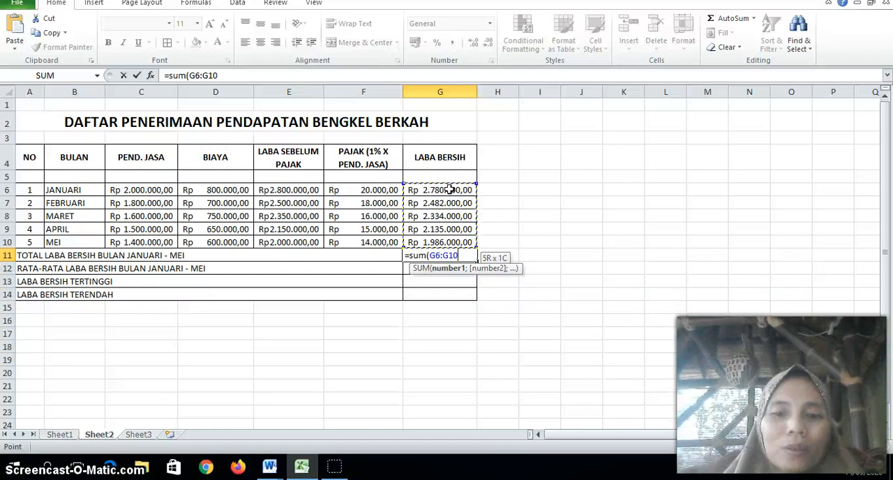
type(")")
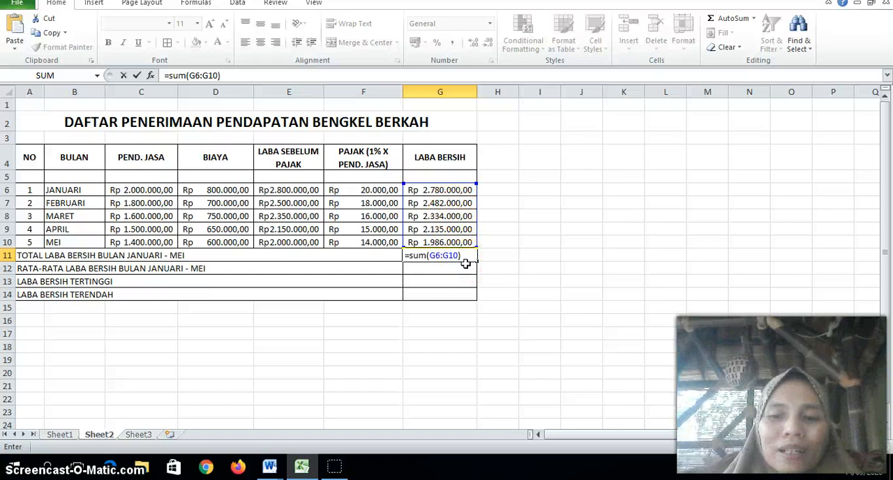
key("Return")
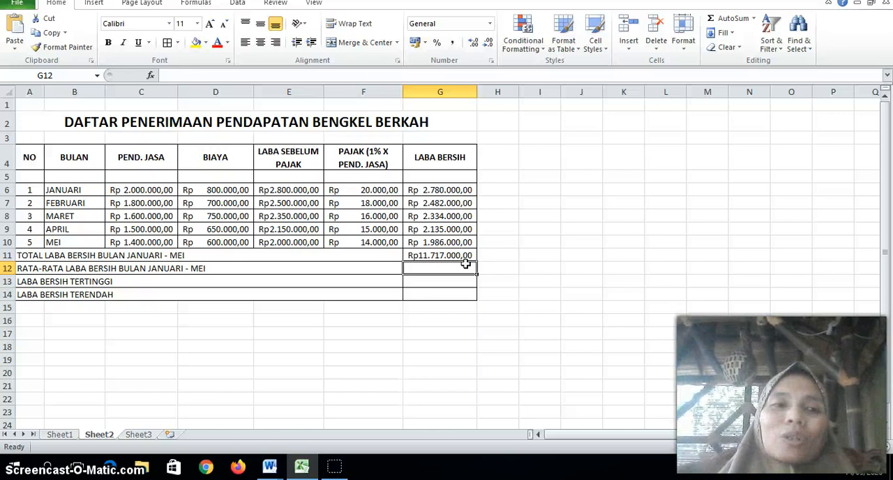
left_click(96, 256)
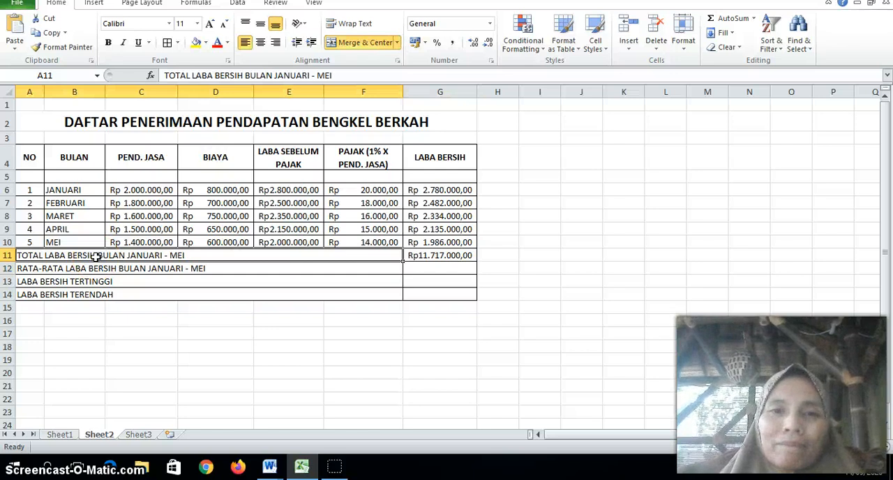
left_click(436, 255)
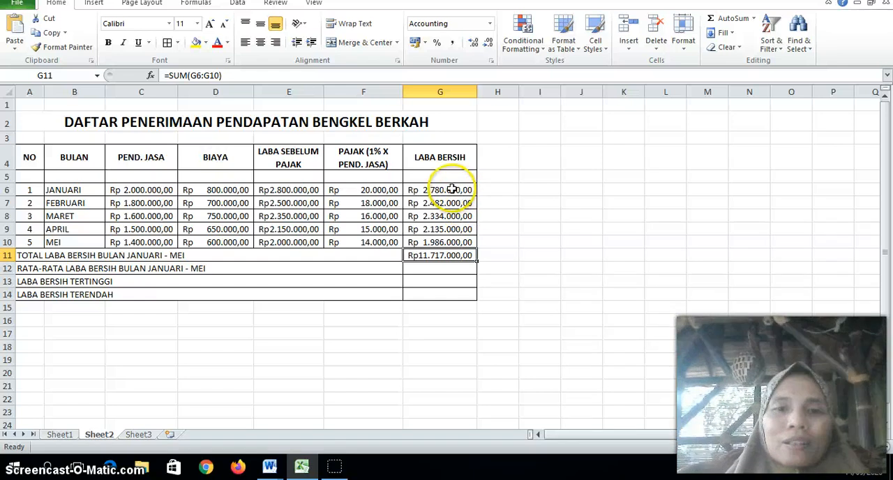
left_click(457, 255)
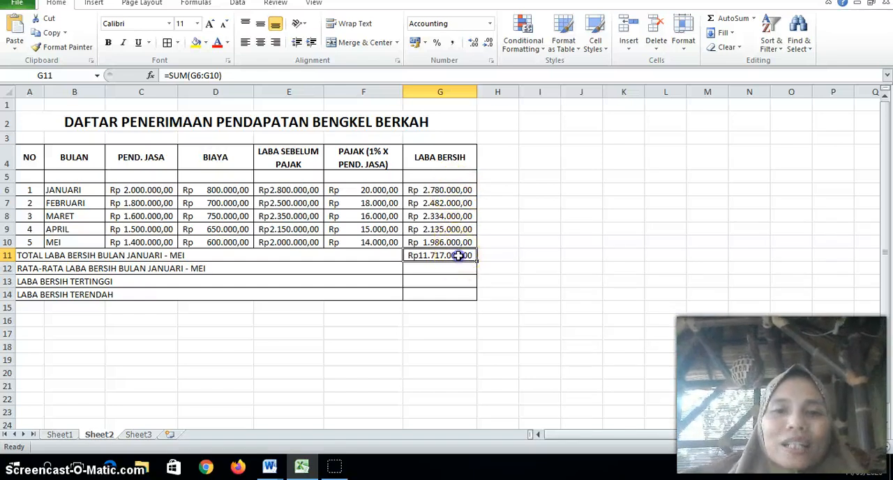
Enter =AVERAGE(G6:G10) in cell G12 to calculate the average net profit for January to May.
left_click(434, 271)
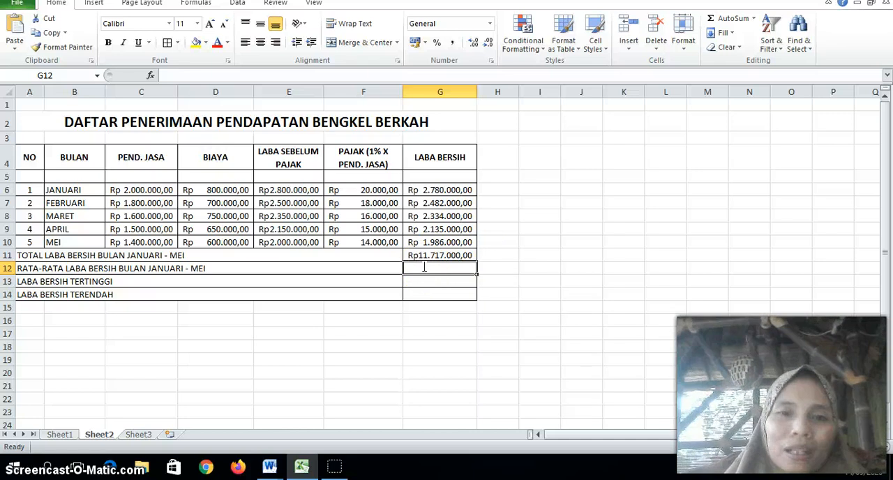
type("=")
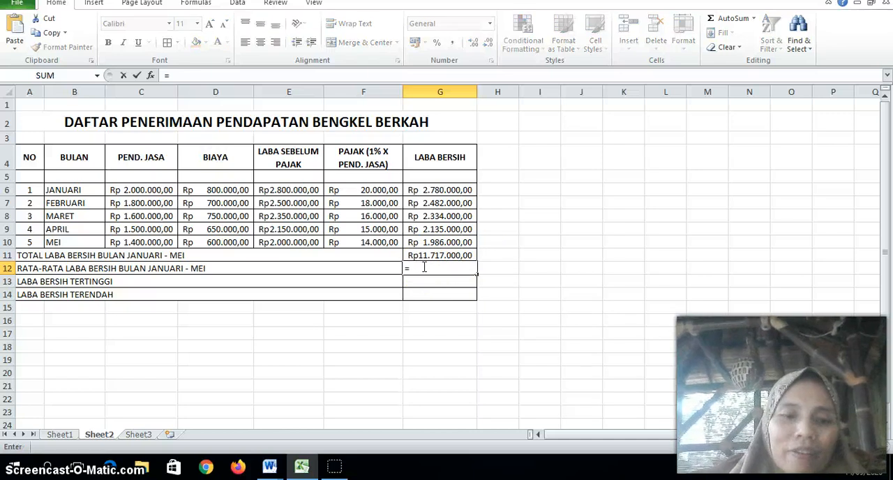
type("A")
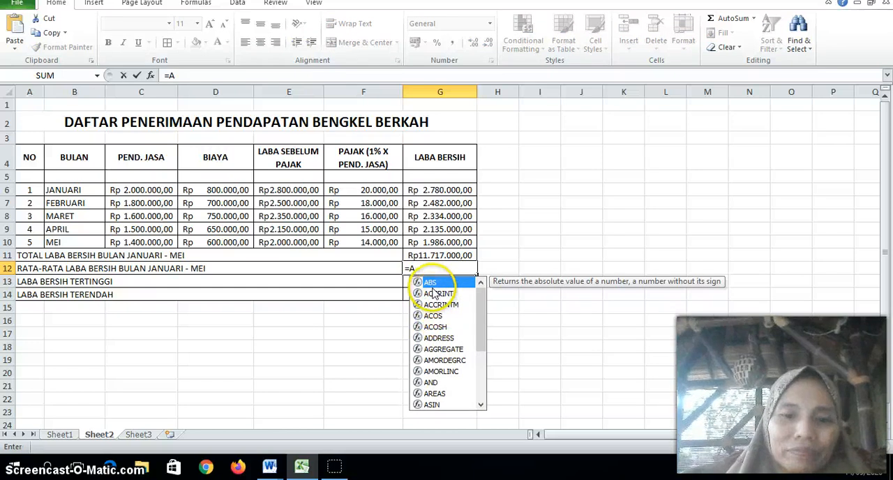
type("v")
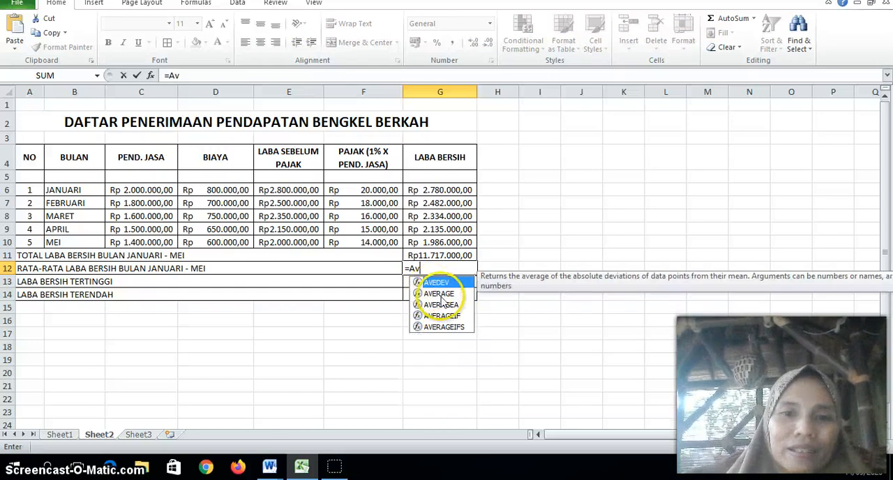
left_click(443, 294)
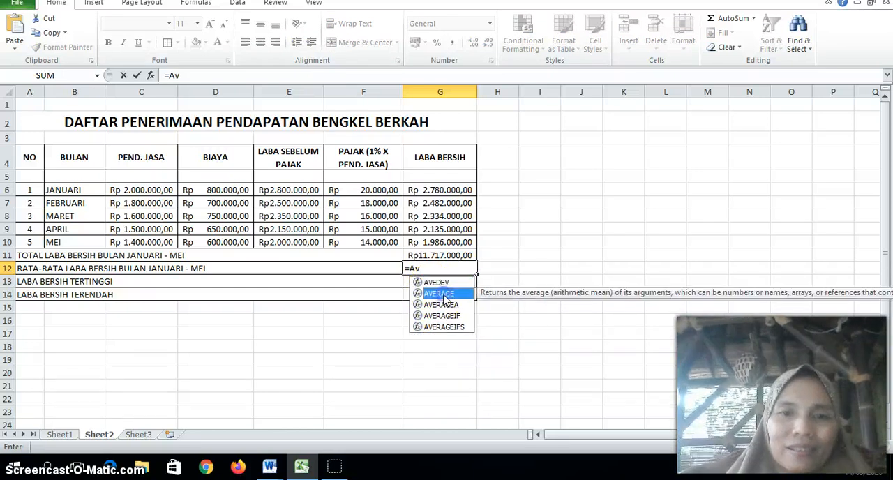
double_click(444, 294)
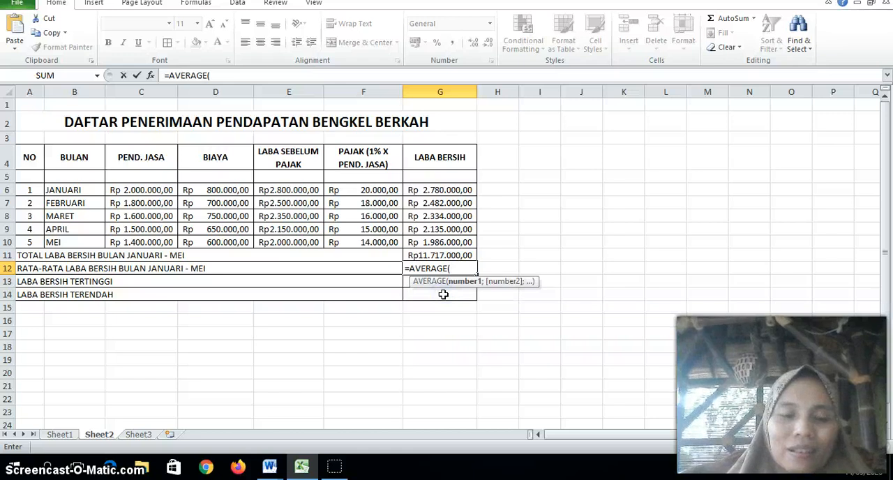
left_click(446, 190)
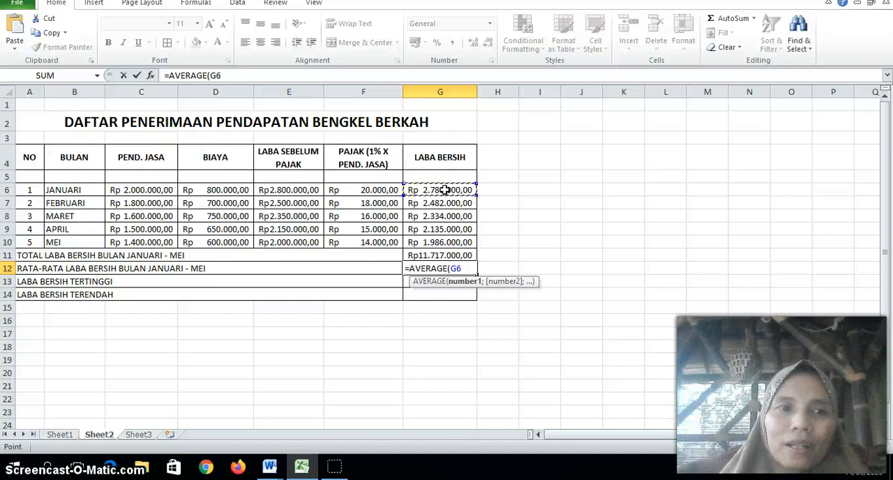
key("shift+Down")
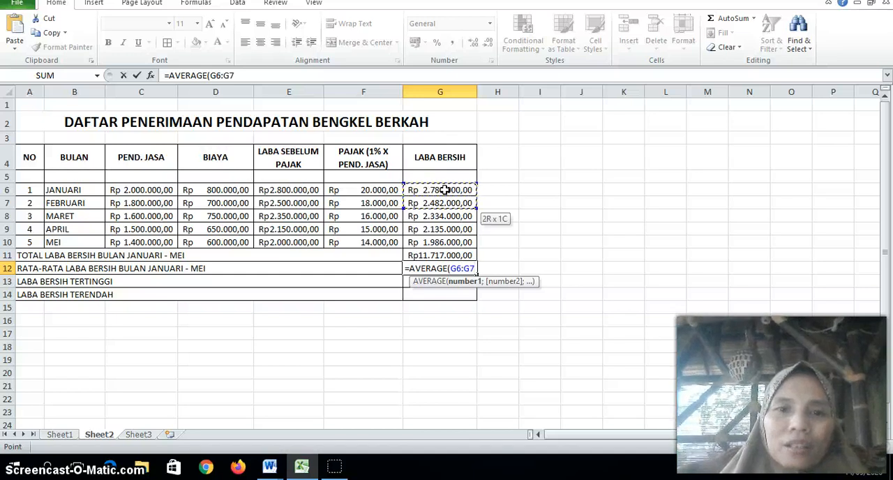
key("shift+Down")
key("shift+Down")
key("shift+Down")
key("shift+Down")
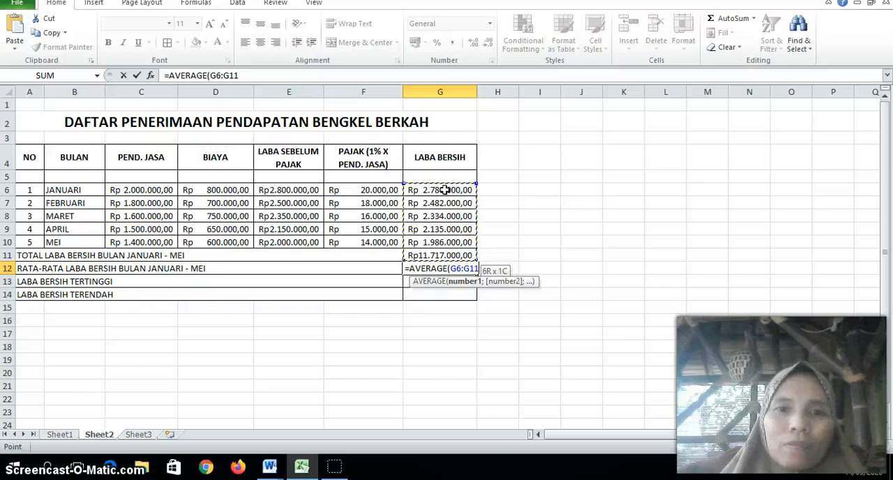
key("shift+Up")
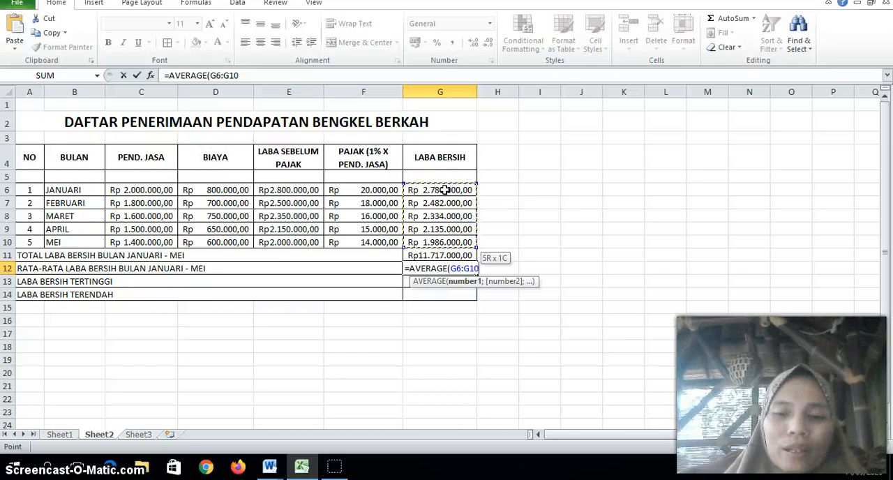
type(")")
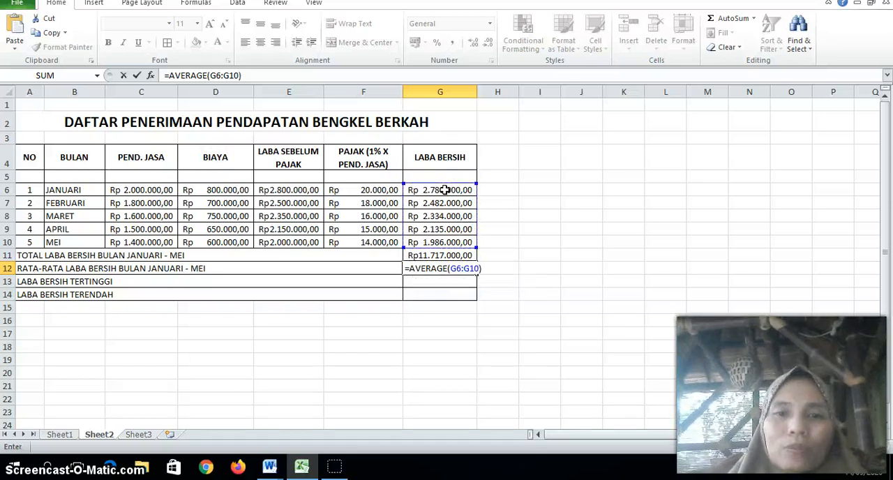
key("Return")
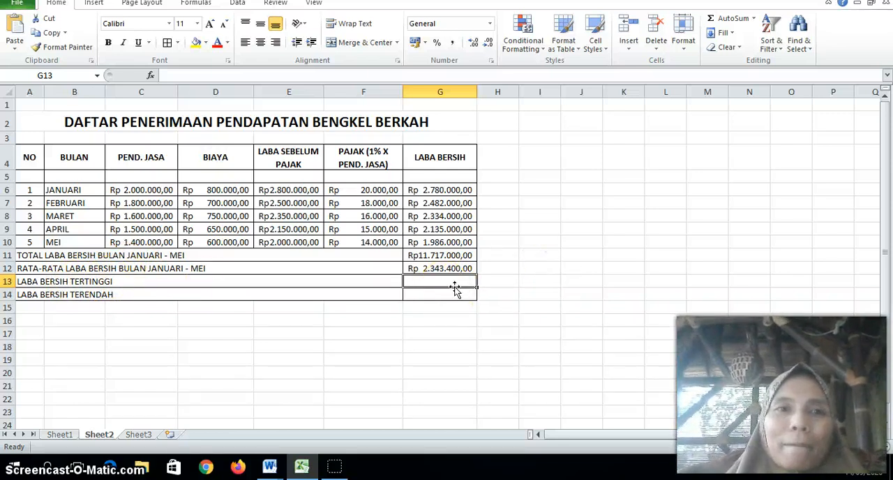
Enter =MAX(G6:G10) in cell G13 to find the highest net profit.
type("=")
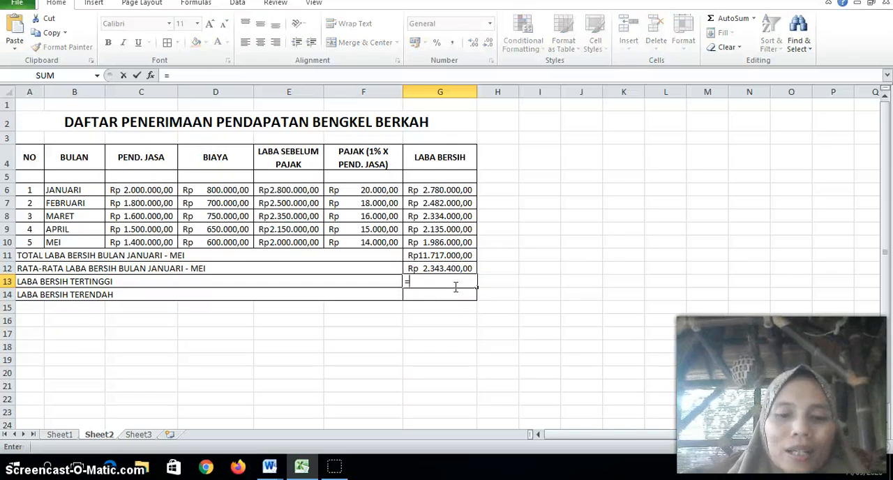
type("MAX")
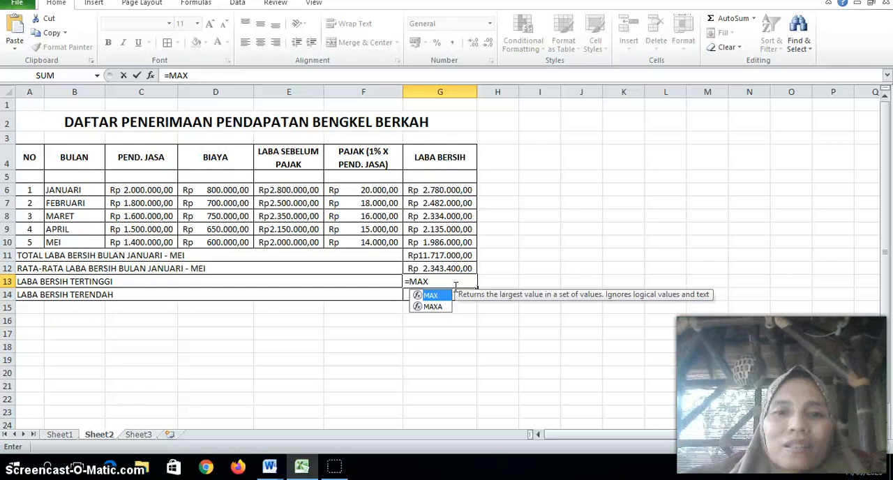
type("(")
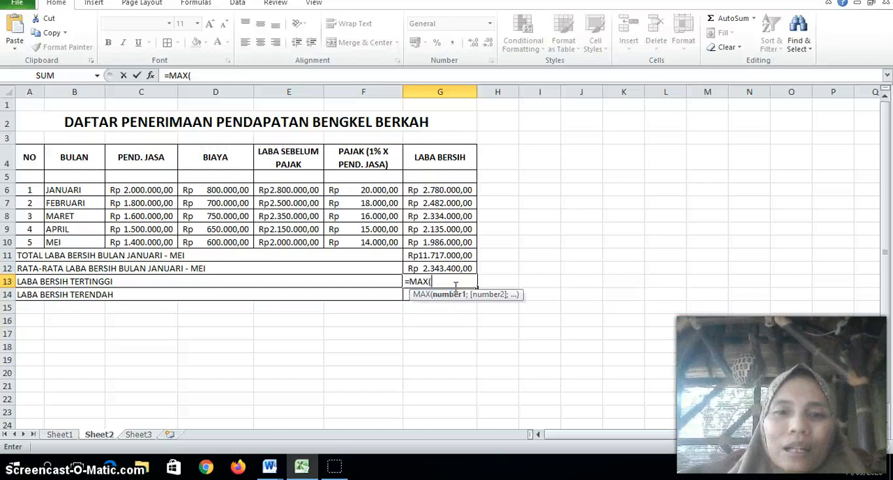
left_click(441, 190)
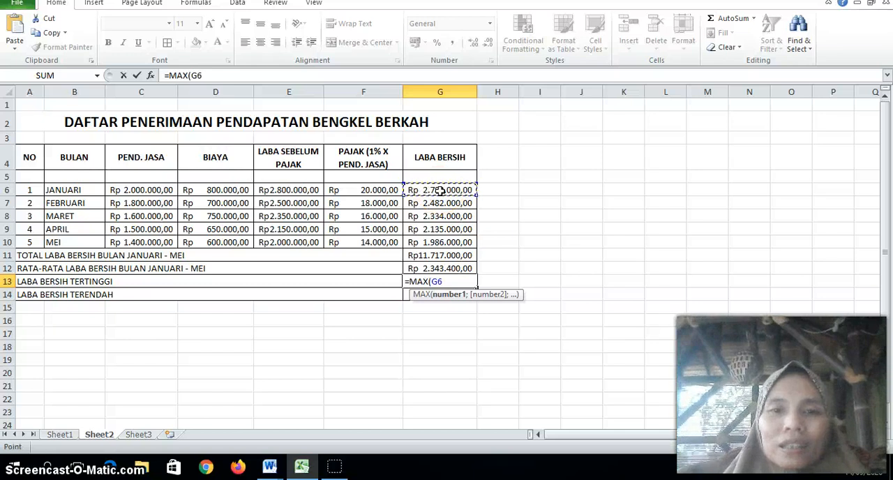
key("shift+Down")
key("shift+Down")
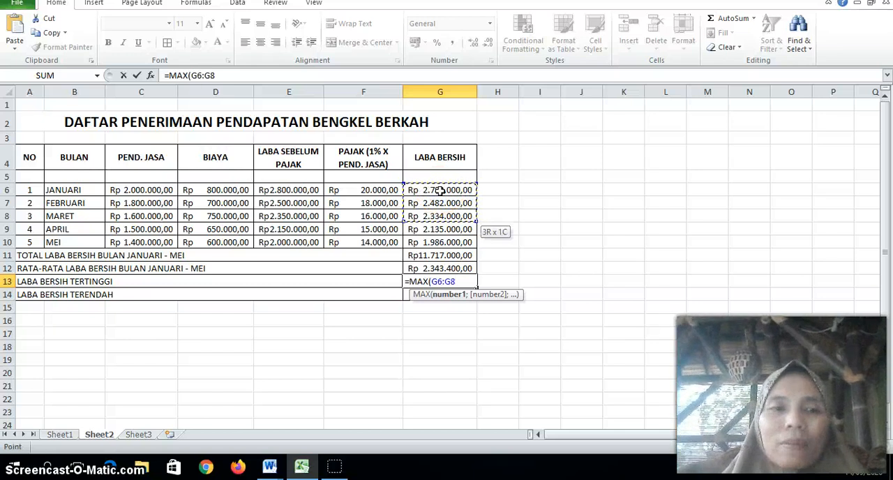
key("shift+Down")
key("shift+Down")
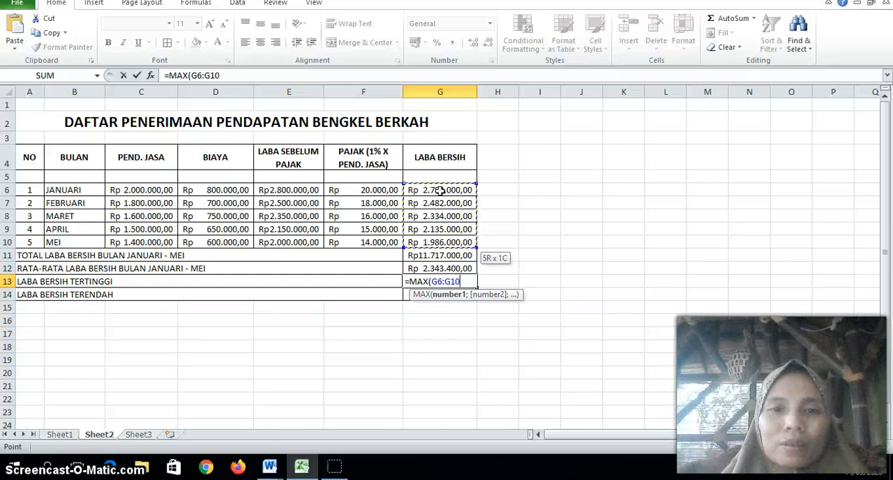
type(")")
key("Return")
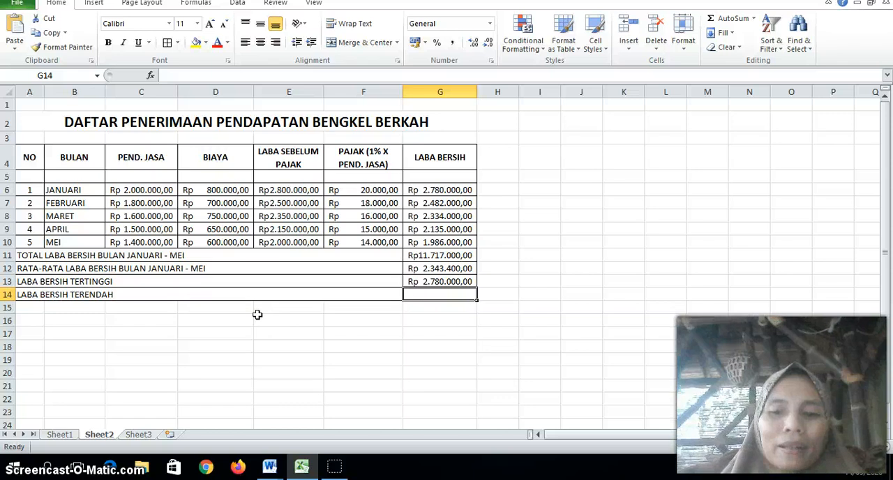
Enter =MIN(G6:G10) in cell G14 to find the lowest net profit.
type("=")
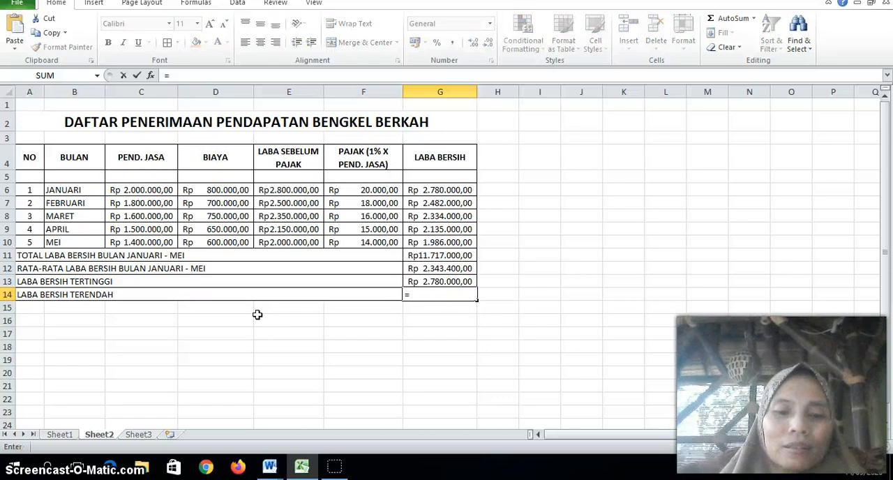
type("MIN")
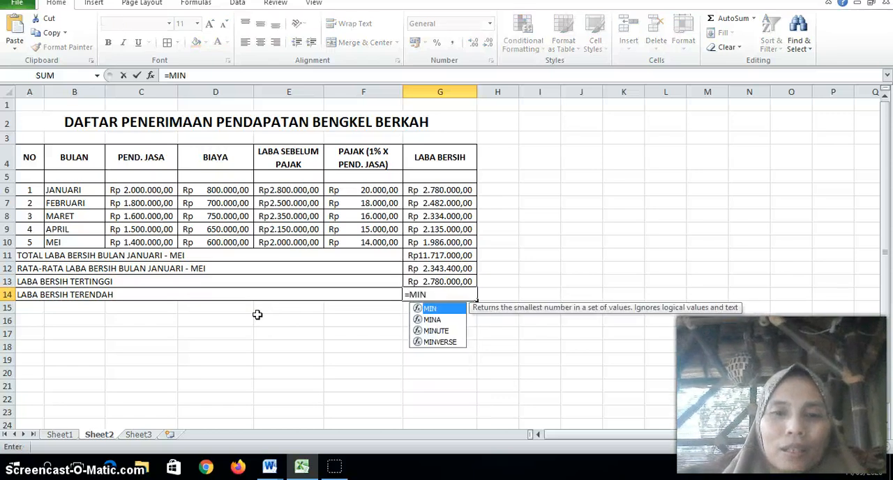
type("(")
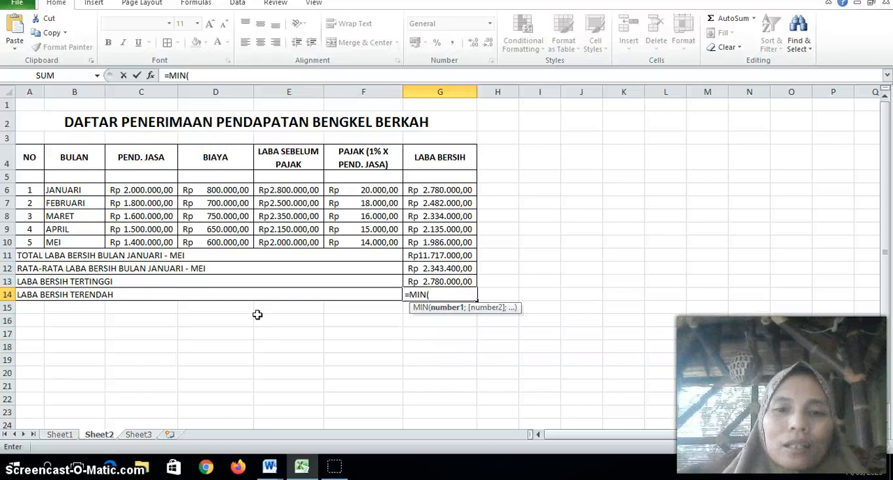
left_click(426, 188)
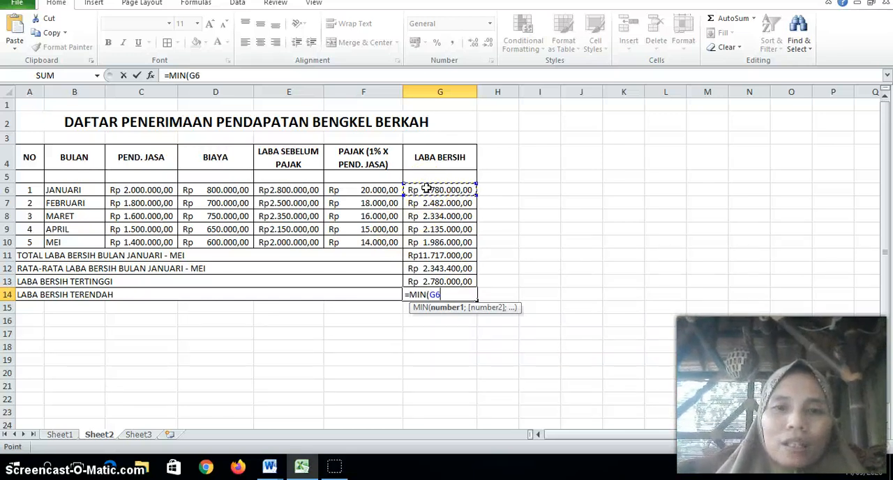
key("shift+Down")
key("shift+Down")
key("shift+Down")
key("shift+Down")
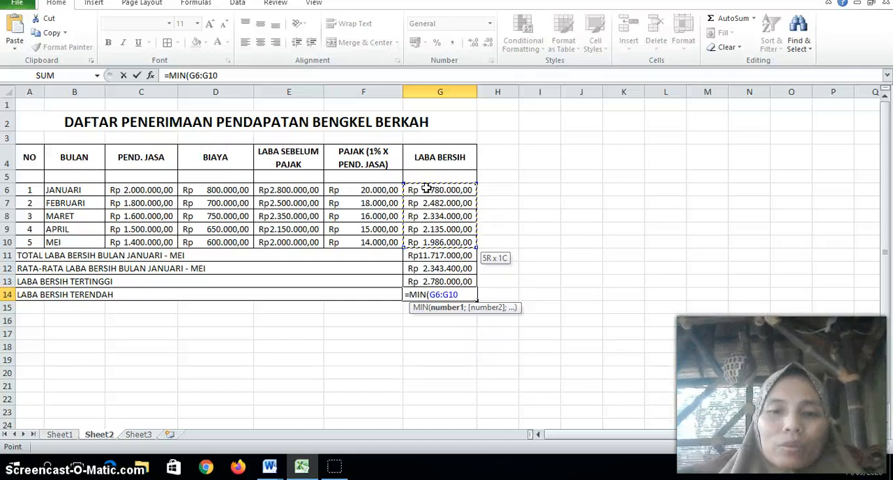
type(")")
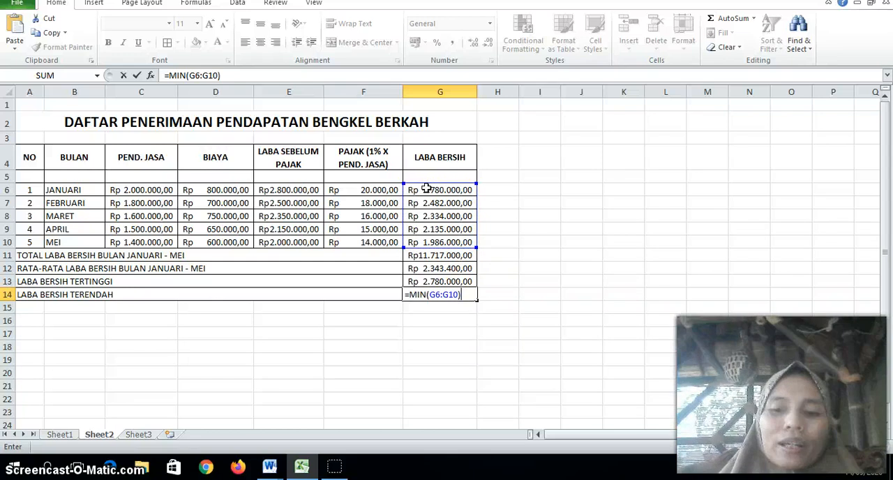
key("Return")
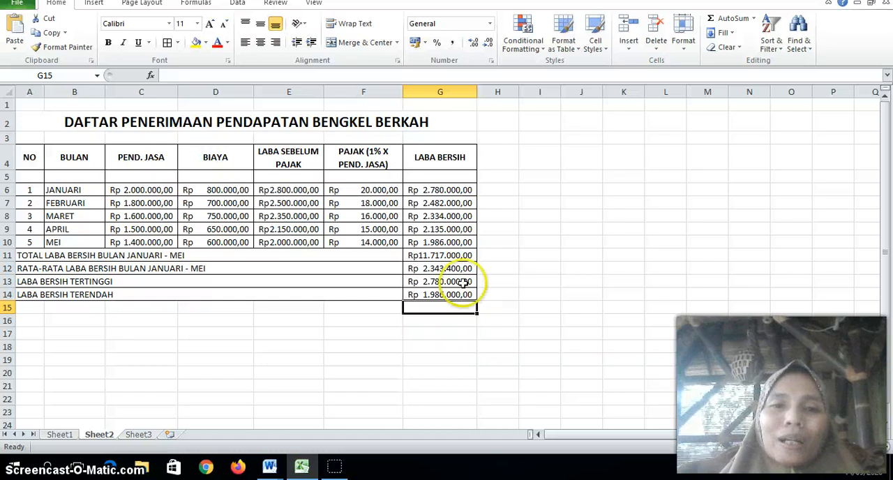
Review the total, average, highest and lowest net profit formulas in cells G11 to G14 one by one.
left_click(429, 255)
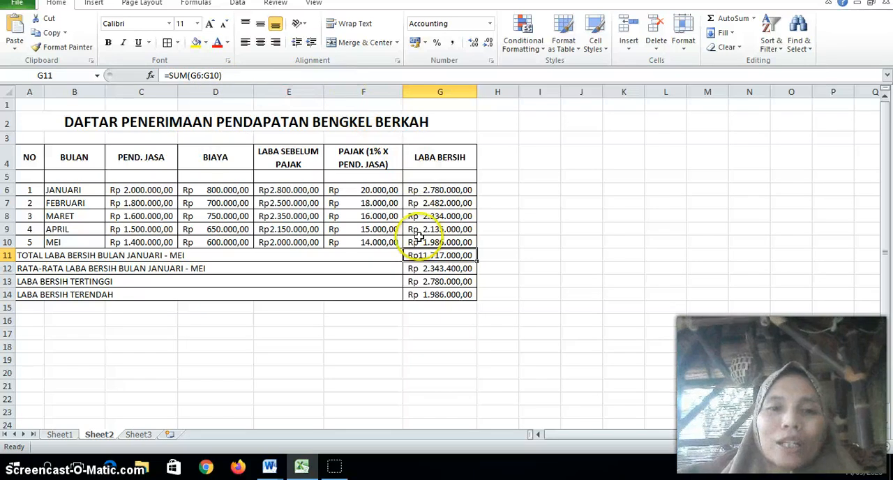
left_click(435, 268)
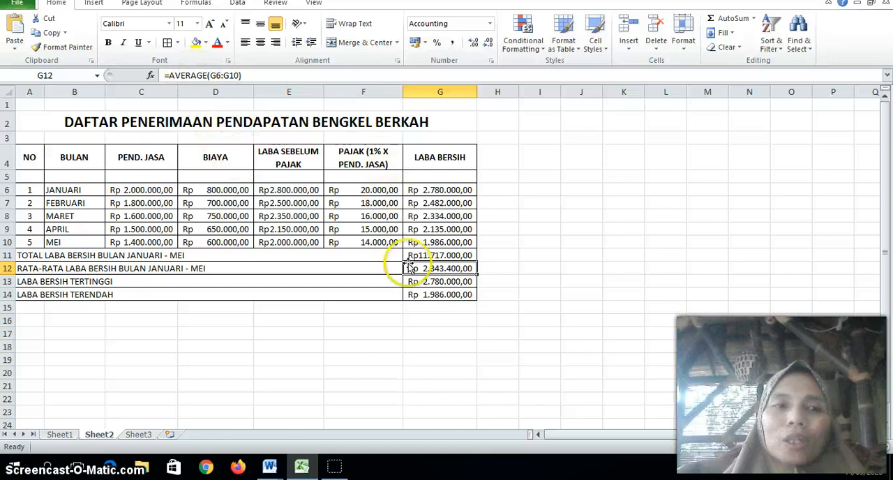
left_click(431, 282)
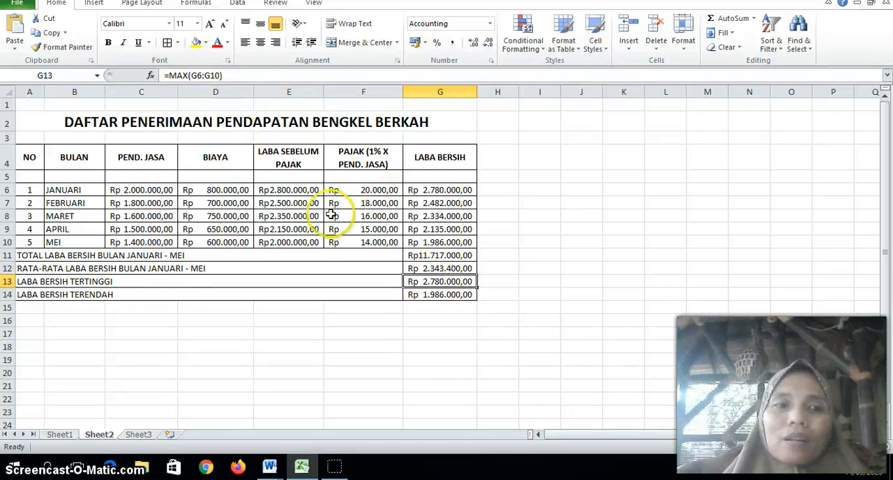
left_click(431, 296)
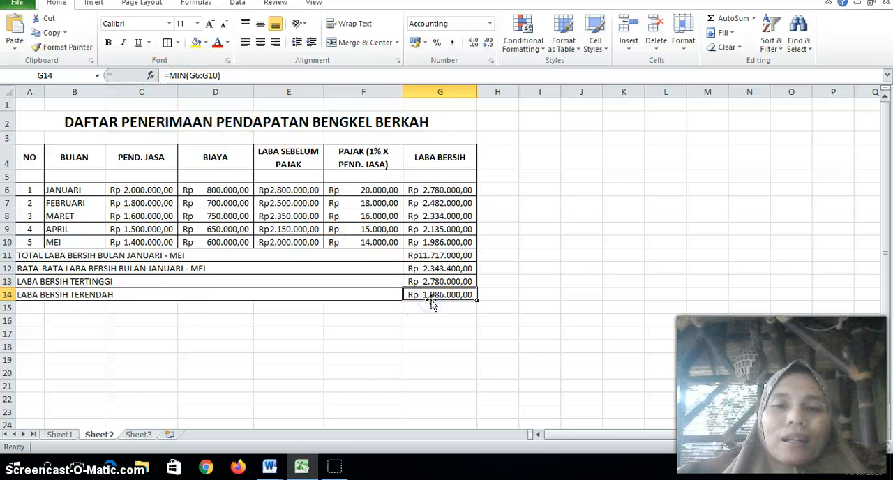